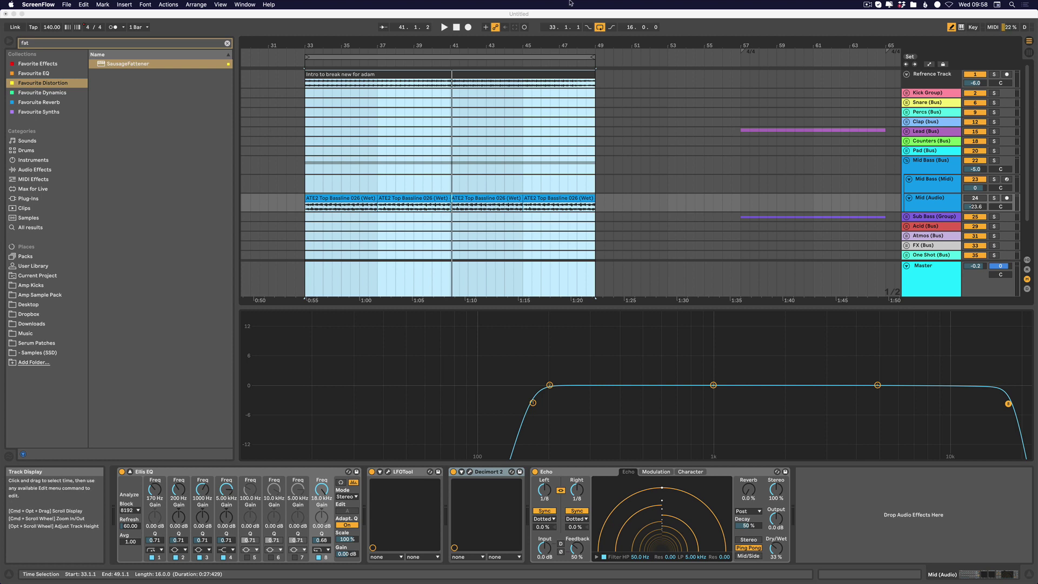
Step: Review the effect chains on the Mid (Audio) track and the Mid Bass (Bus) group
click(956, 207)
click(448, 199)
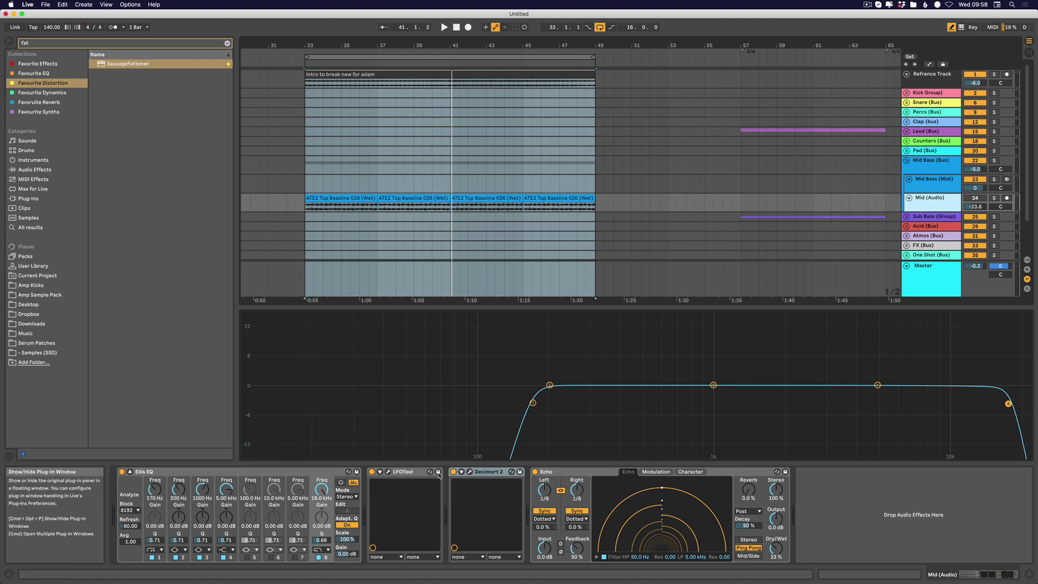
click(934, 168)
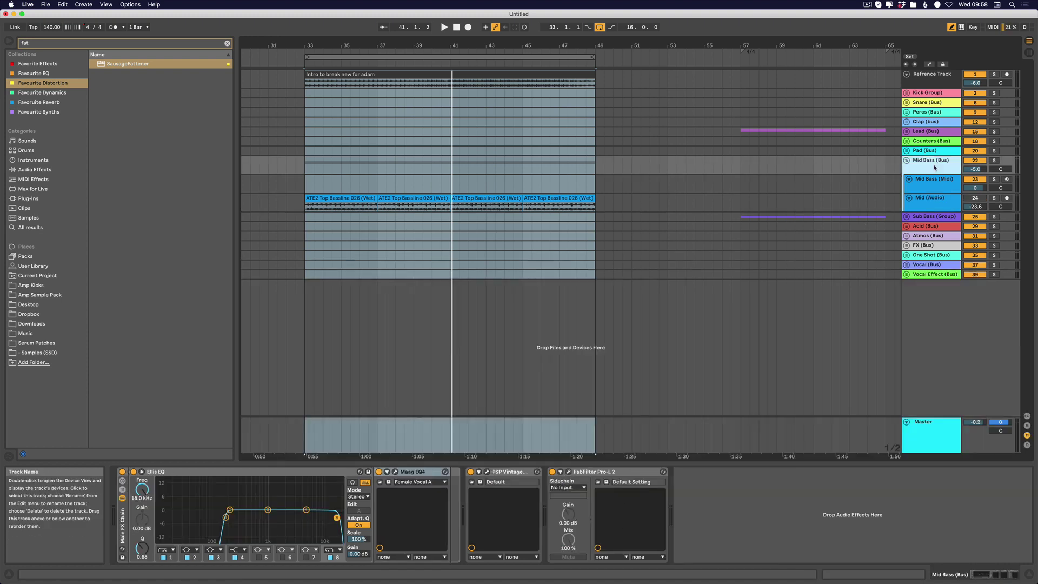
click(935, 198)
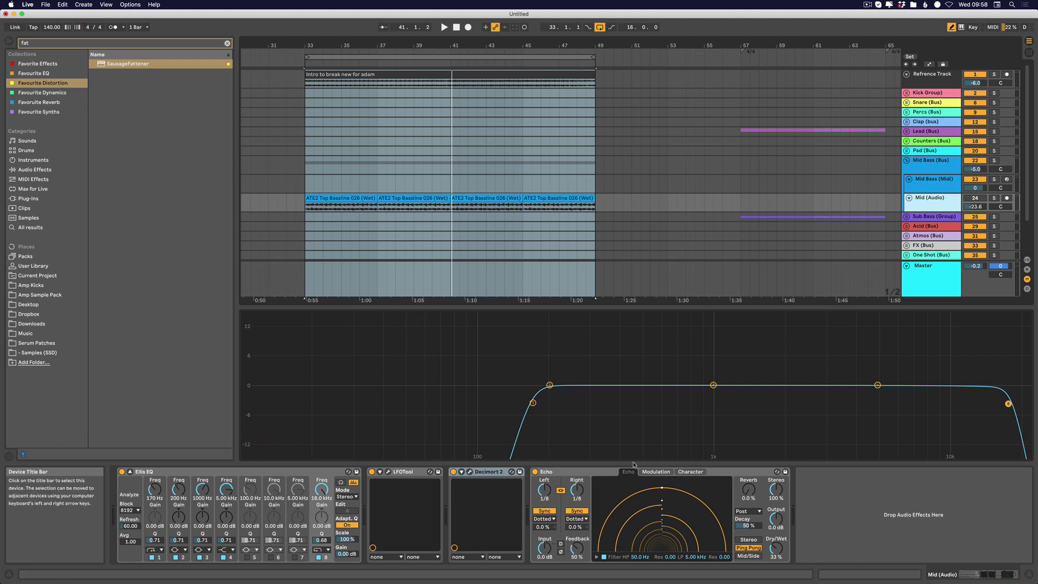
click(933, 162)
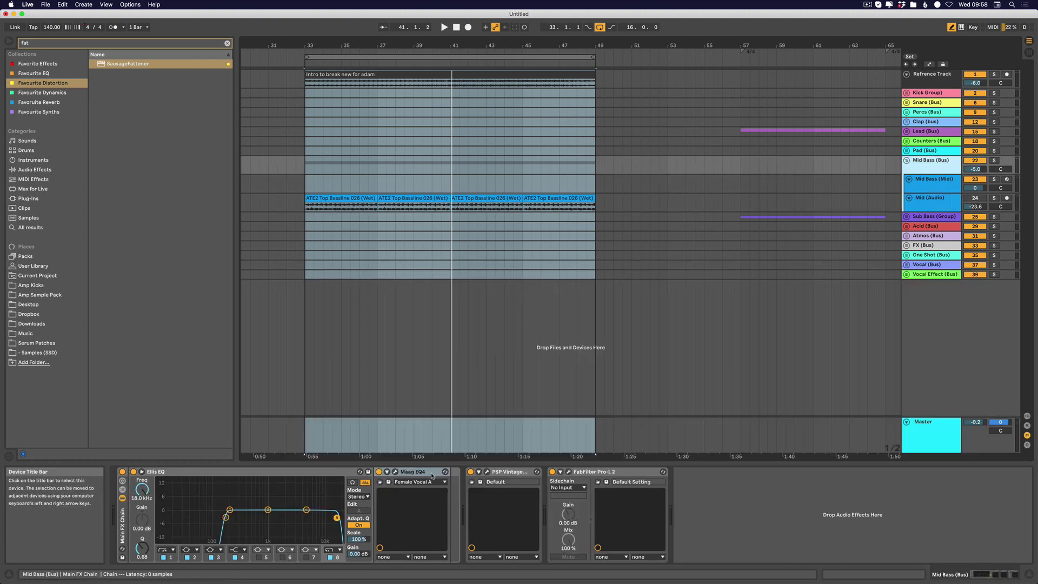
Step: Open the PSP VintageWarmer2 window on the Mid Bass (Bus) to inspect its settings, and close it again
click(487, 472)
drag(345, 229, 380, 209)
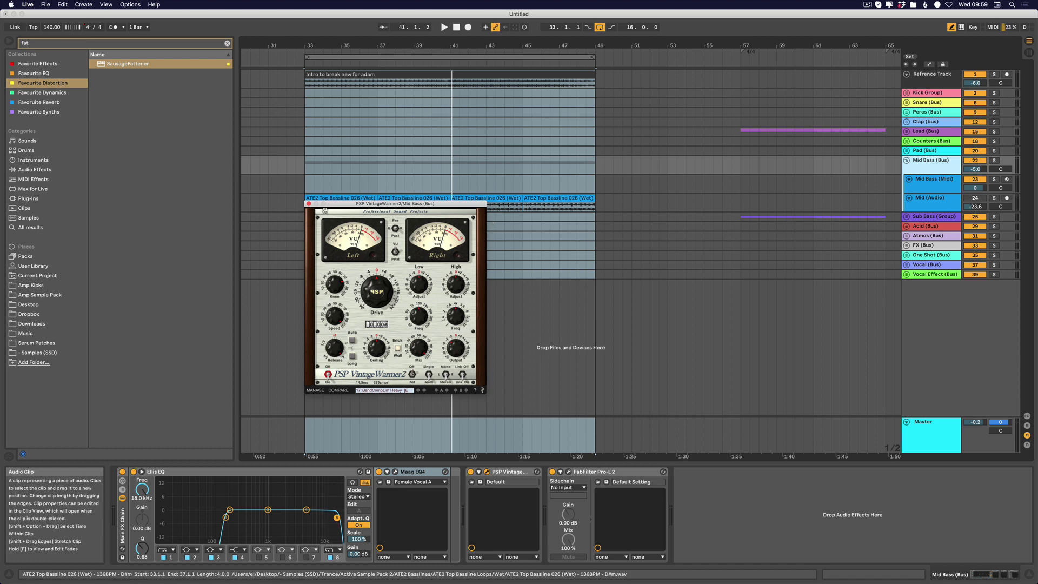
drag(321, 206, 387, 199)
click(372, 196)
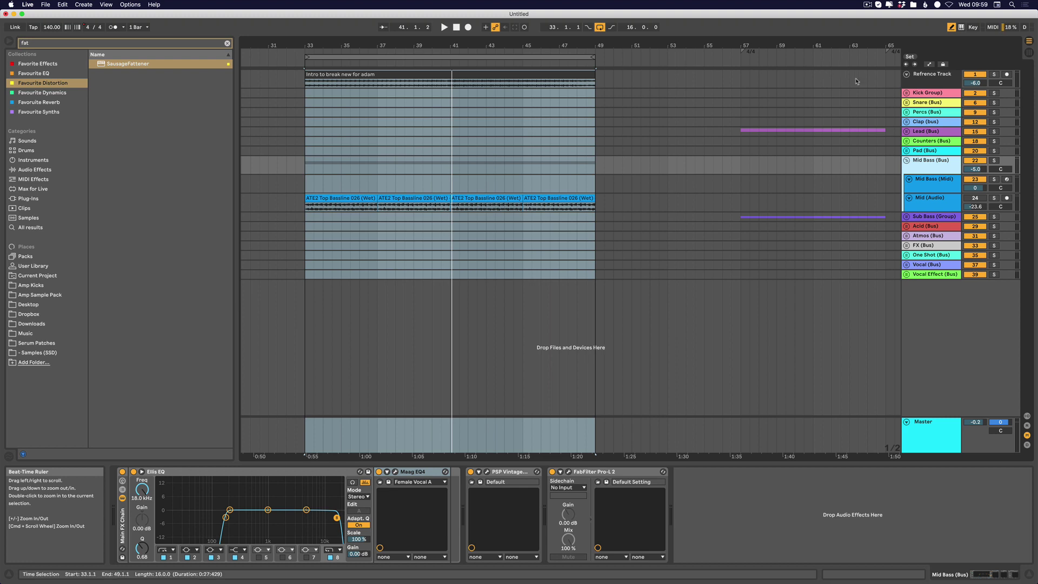
Step: Play the loop from bar 33 and raise the Mid (Audio) track volume to -22.3 dB, stopping playback when done
click(312, 56)
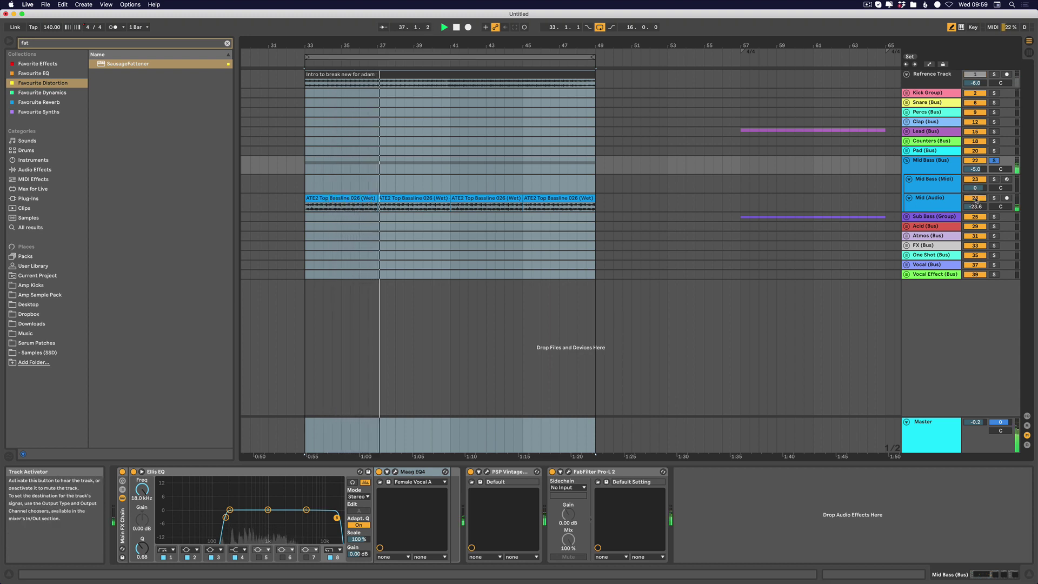
key(super+z)
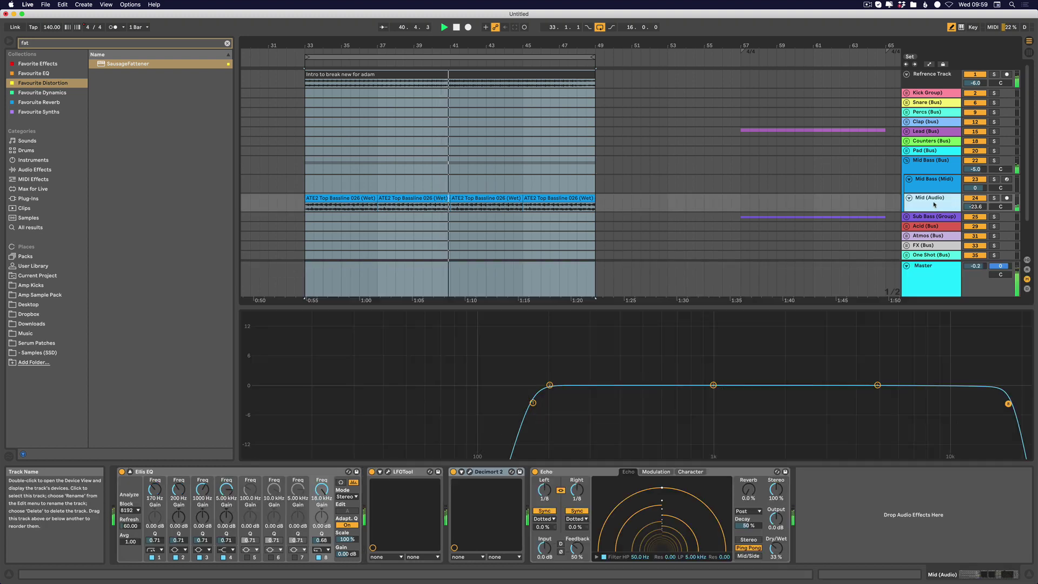
click(932, 200)
click(974, 198)
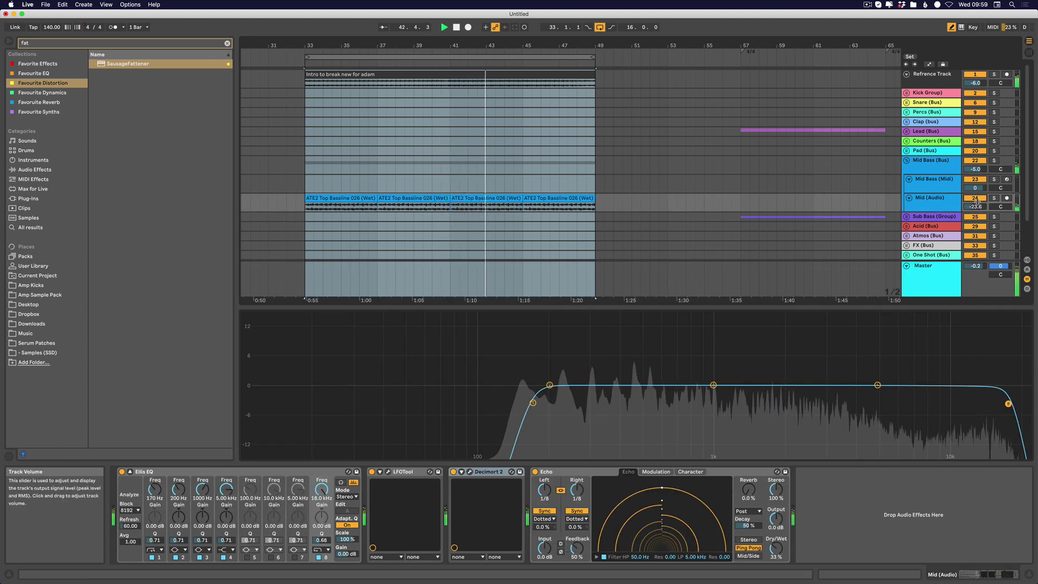
drag(969, 204, 969, 200)
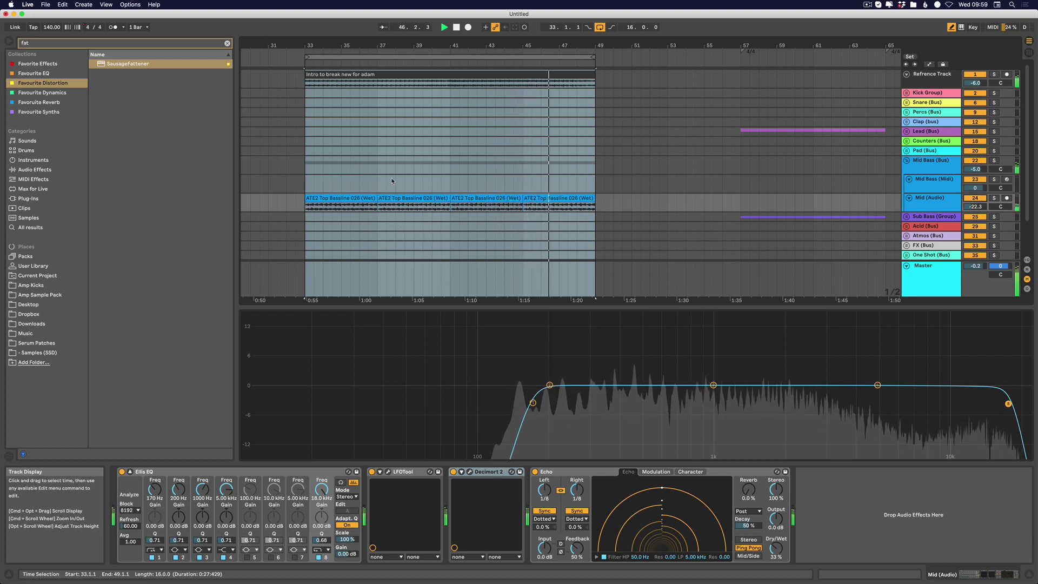
key(space)
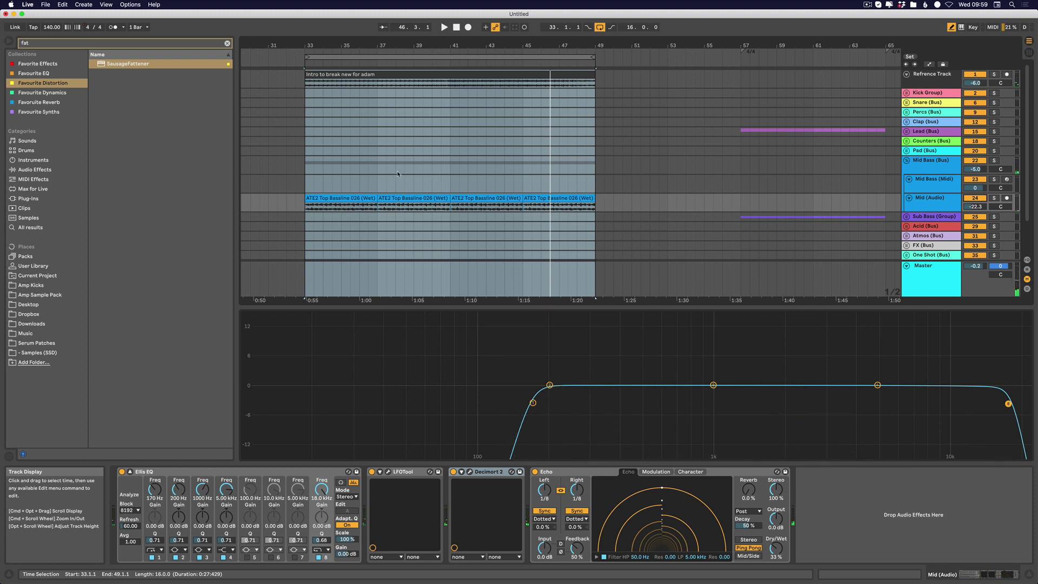
Step: Show the Clip View and reduce its height so the arrangement tracks have more room
key(shift+Tab)
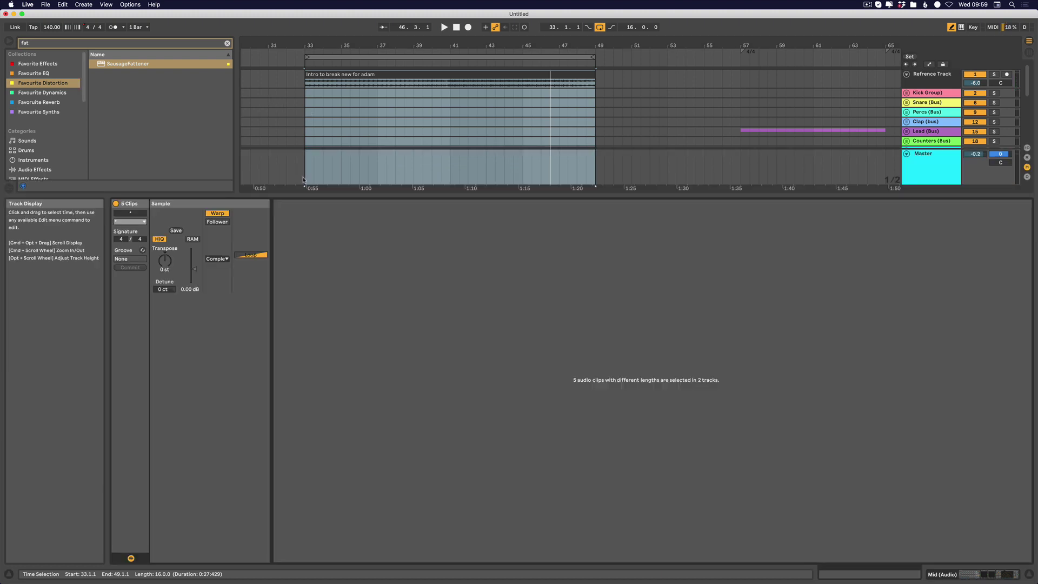
drag(301, 197, 364, 485)
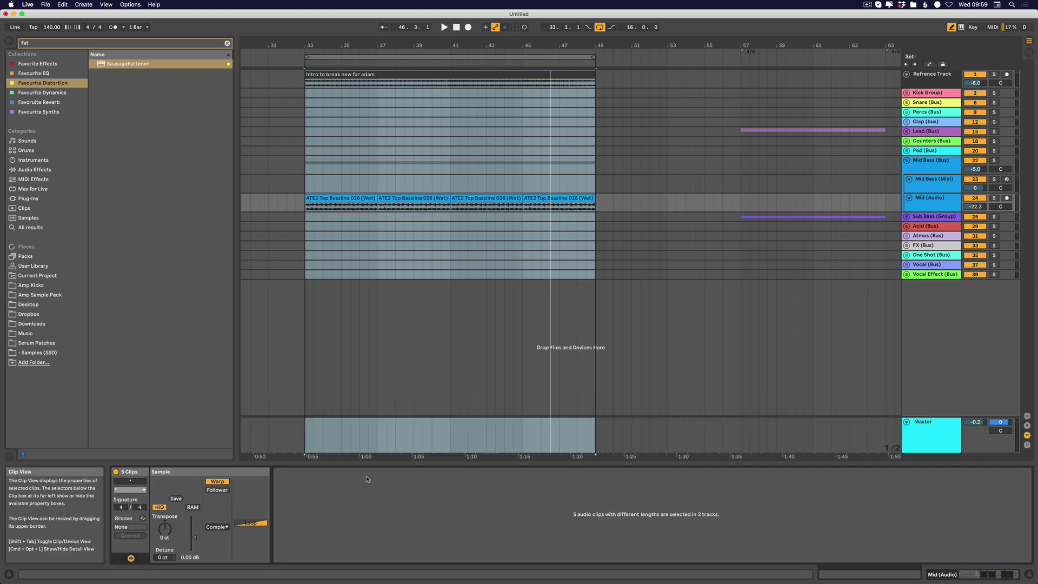
key(shift+Tab)
key(shift+Tab)
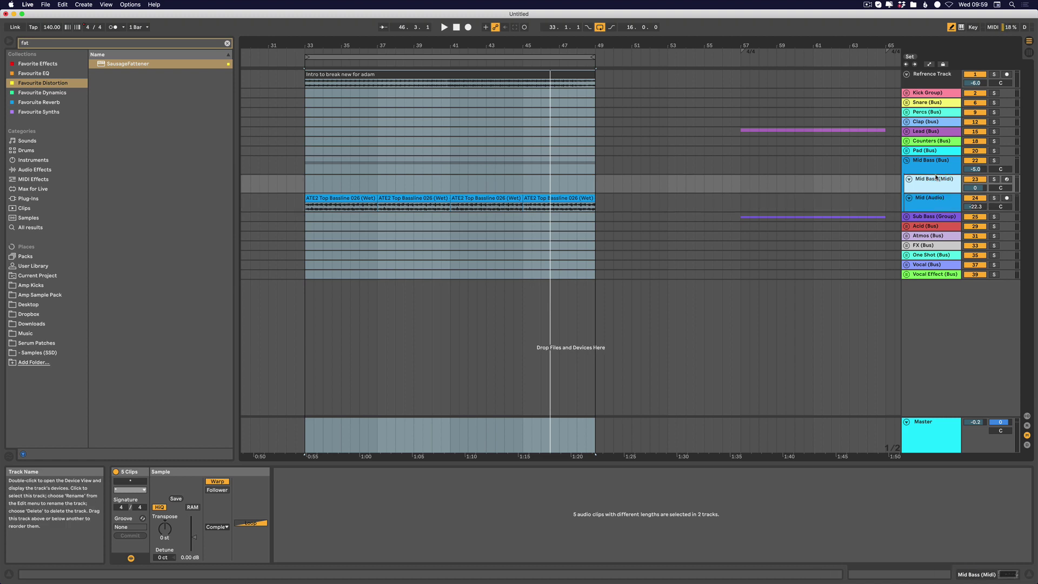
Step: Show the Mid (Audio) track's devices in the arrangement and collapse the Ellis EQ's enlarged display back into the device
key(Tab)
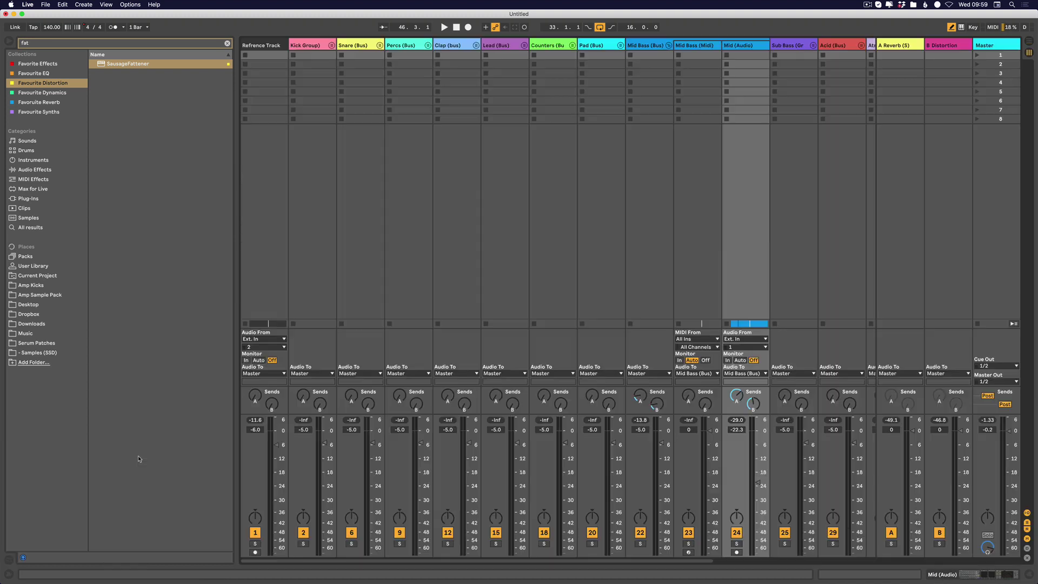
key(Tab)
key(shift+Tab)
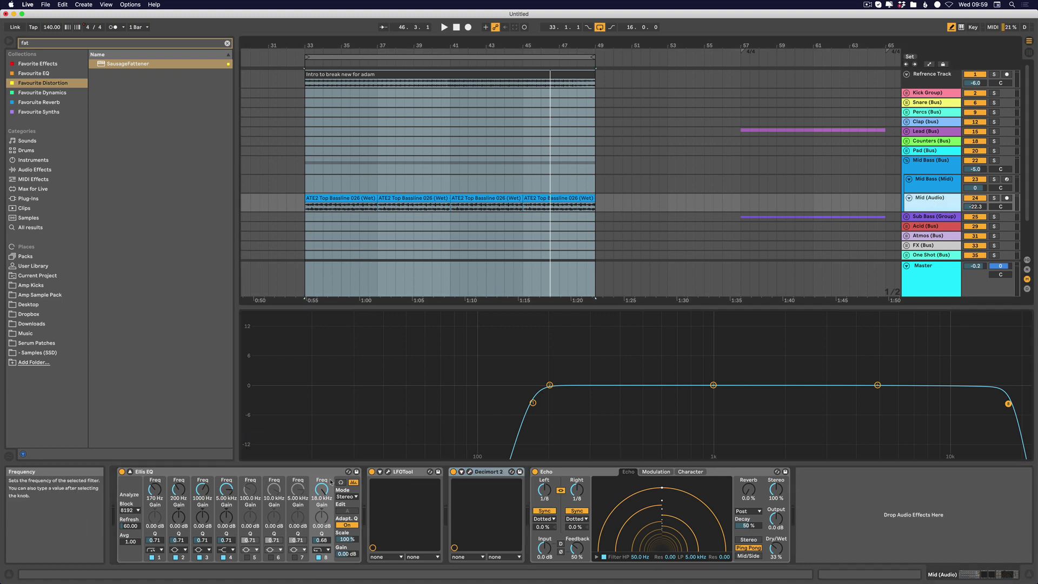
click(372, 473)
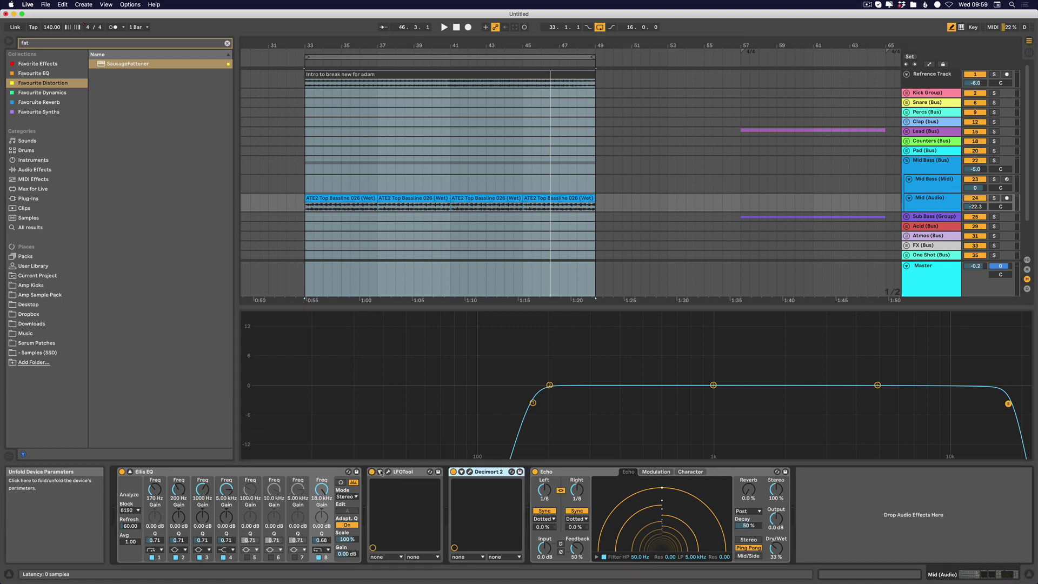
click(130, 472)
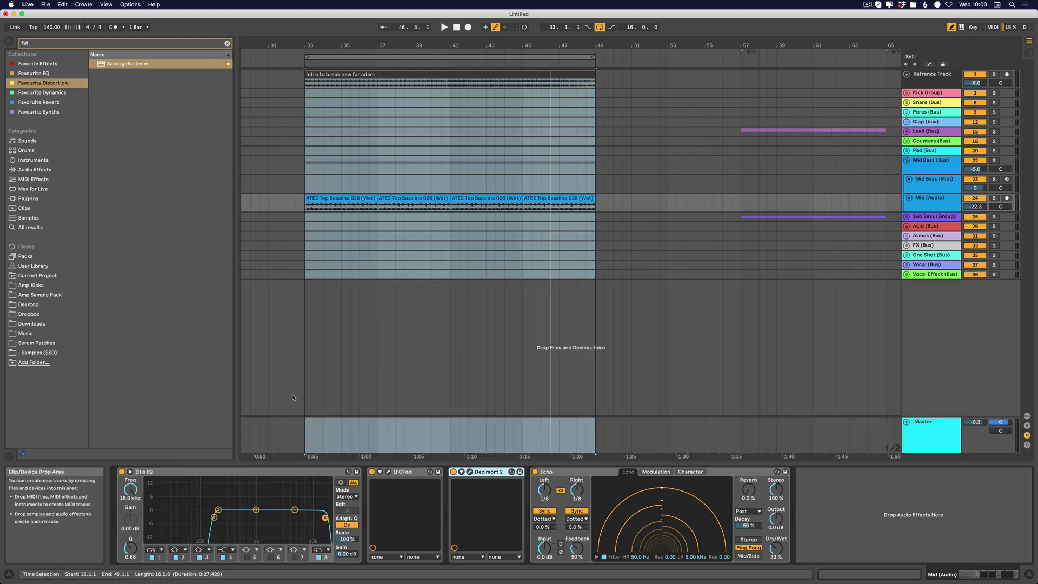
Step: Check the devices on the Sub Bass (Group), Mid Bass (Midi) and Mid (Audio) tracks
click(749, 216)
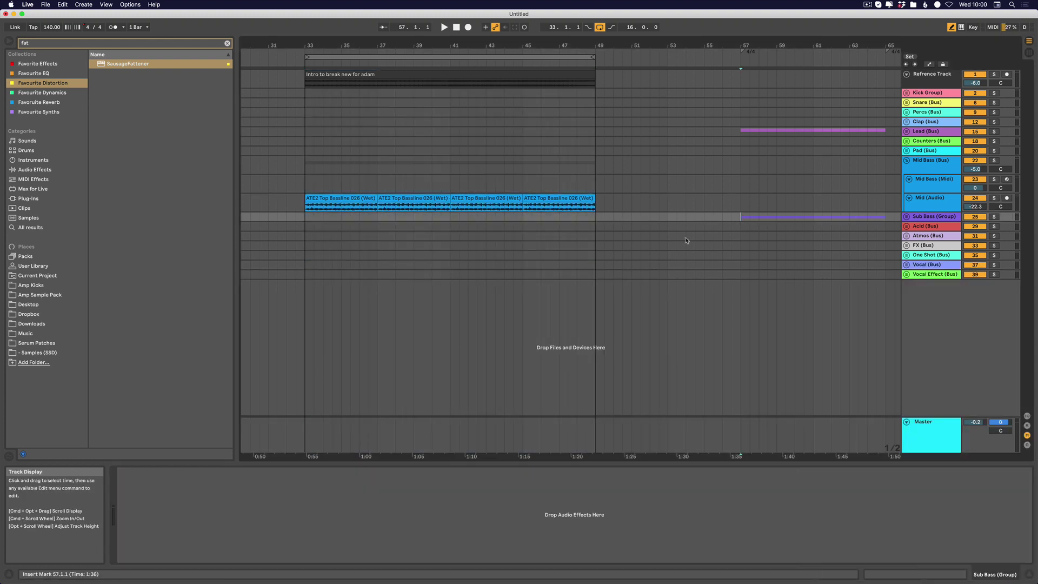
click(874, 191)
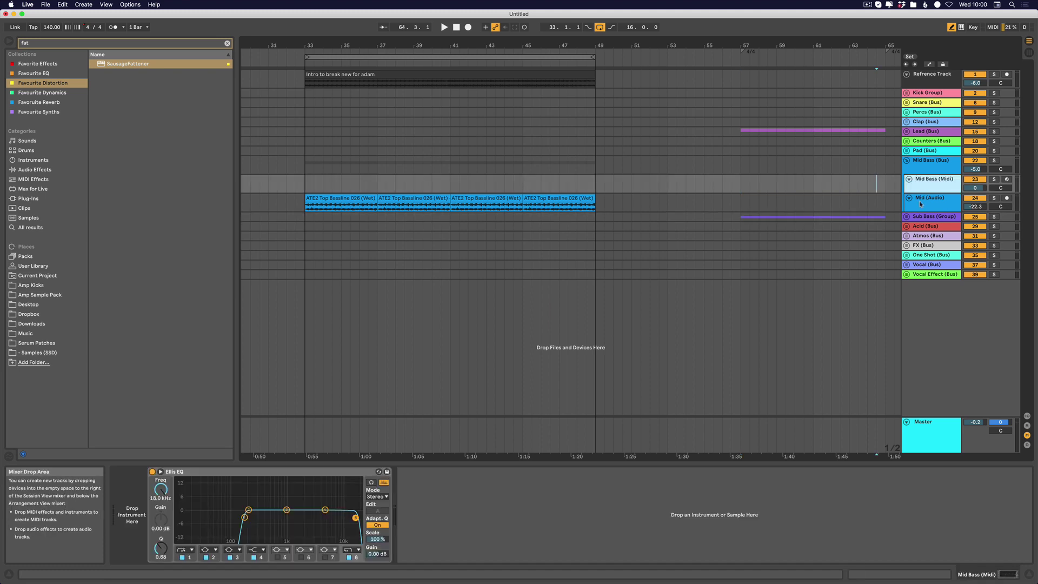
click(923, 196)
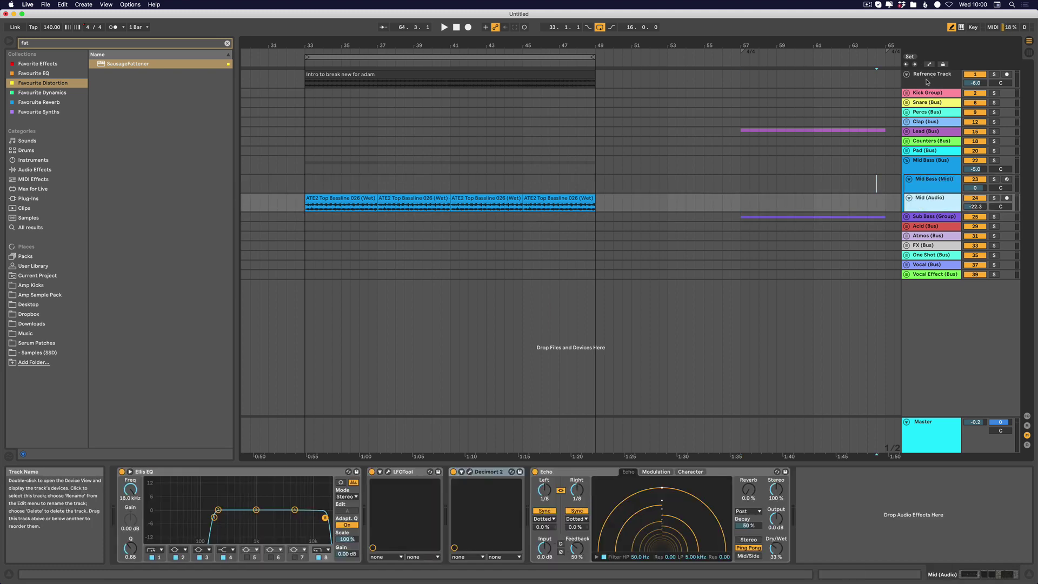
Step: Make the Refrence Track and Mid Bass (Bus) tracks taller and reduce the height of the Mid Bass (Midi) track
click(927, 81)
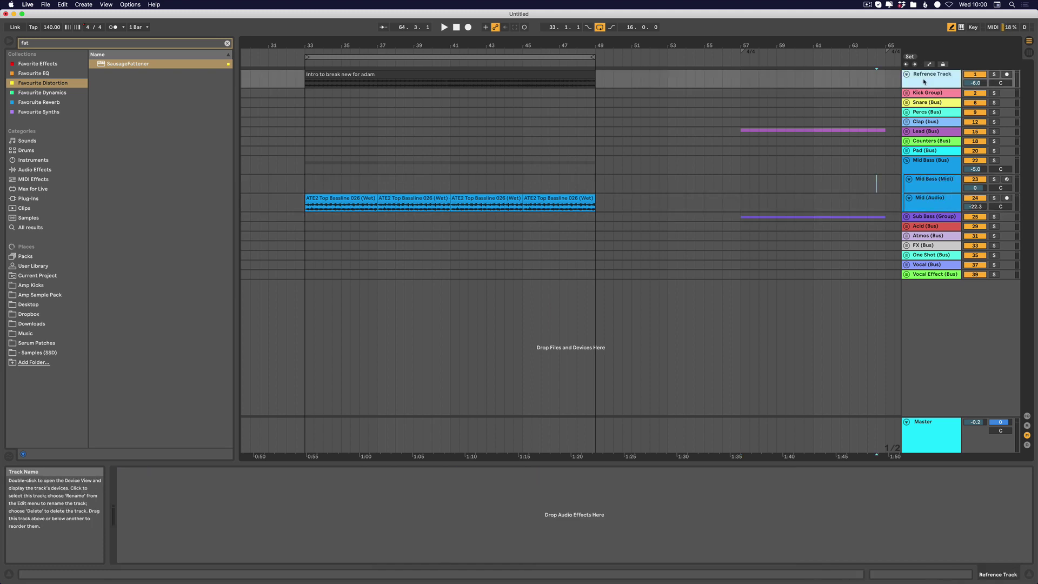
click(929, 166)
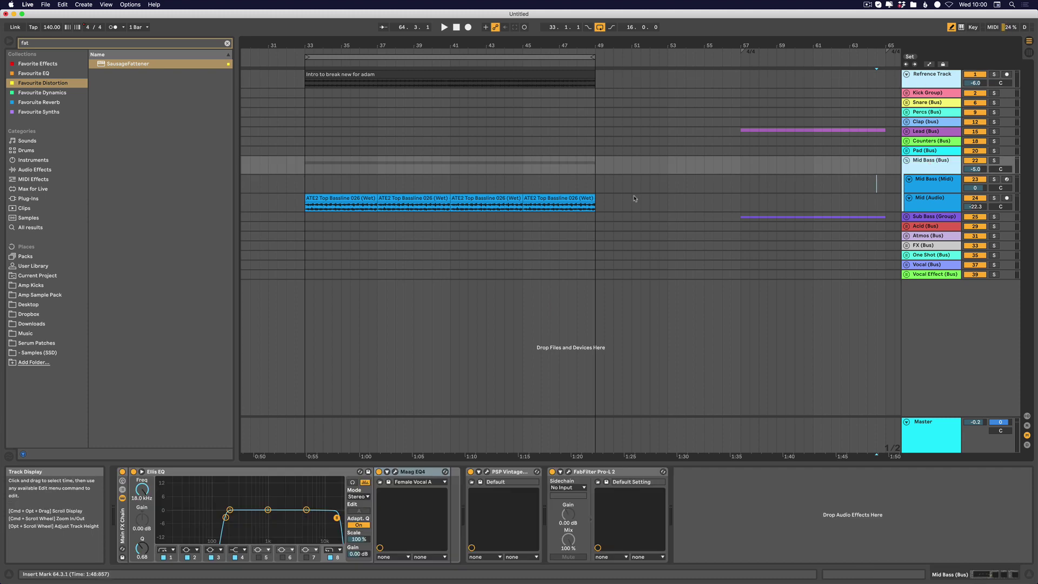
scroll(574, 201, up, 2)
scroll(574, 201, down, 3)
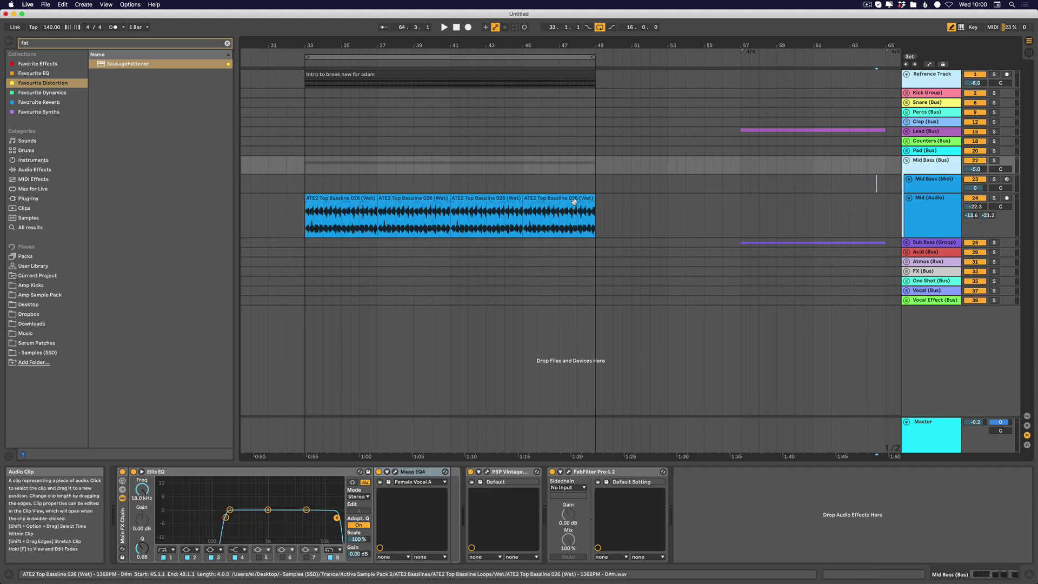
scroll(938, 80, up, 3)
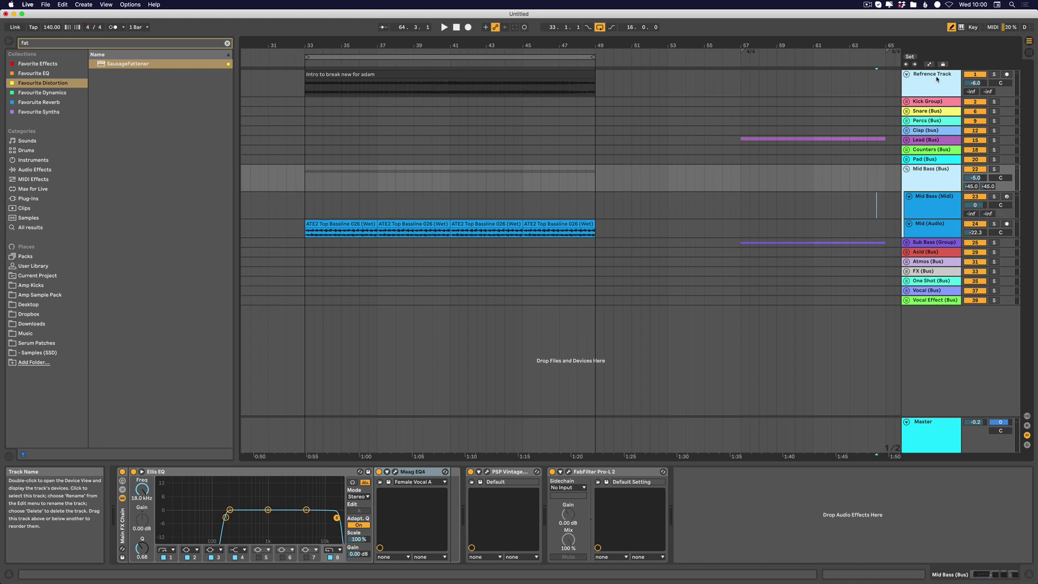
scroll(937, 79, down, 3)
click(927, 207)
scroll(928, 215, down, 1)
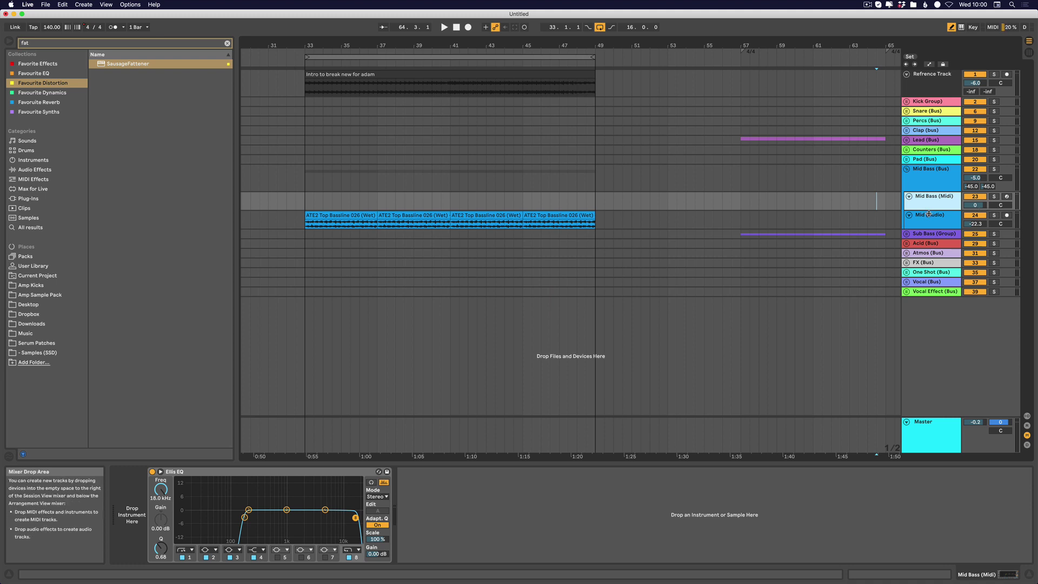
Step: Solo the Mid (Audio) track and play the loop from bar 33
click(533, 222)
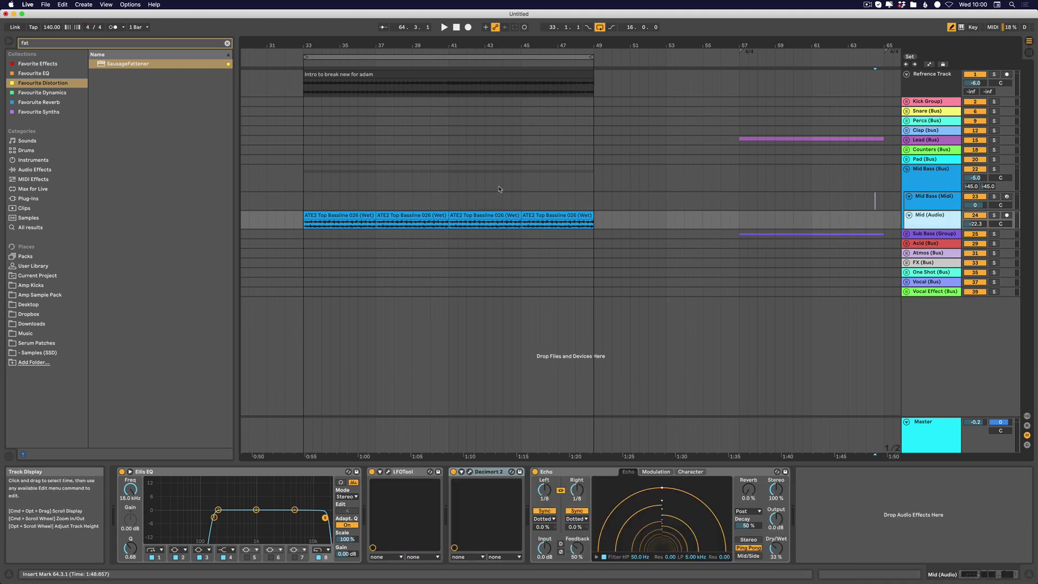
key(space)
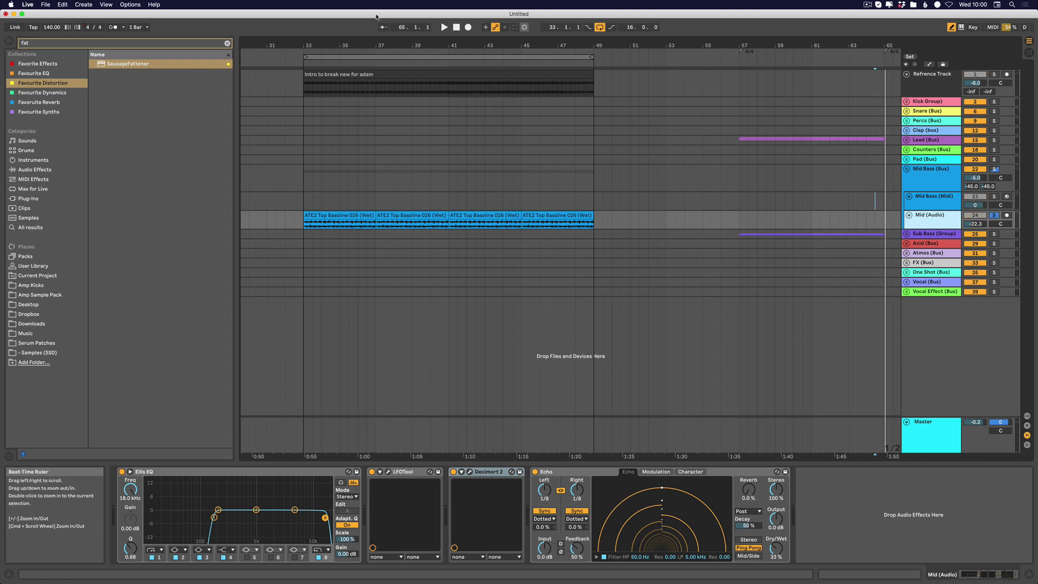
click(318, 58)
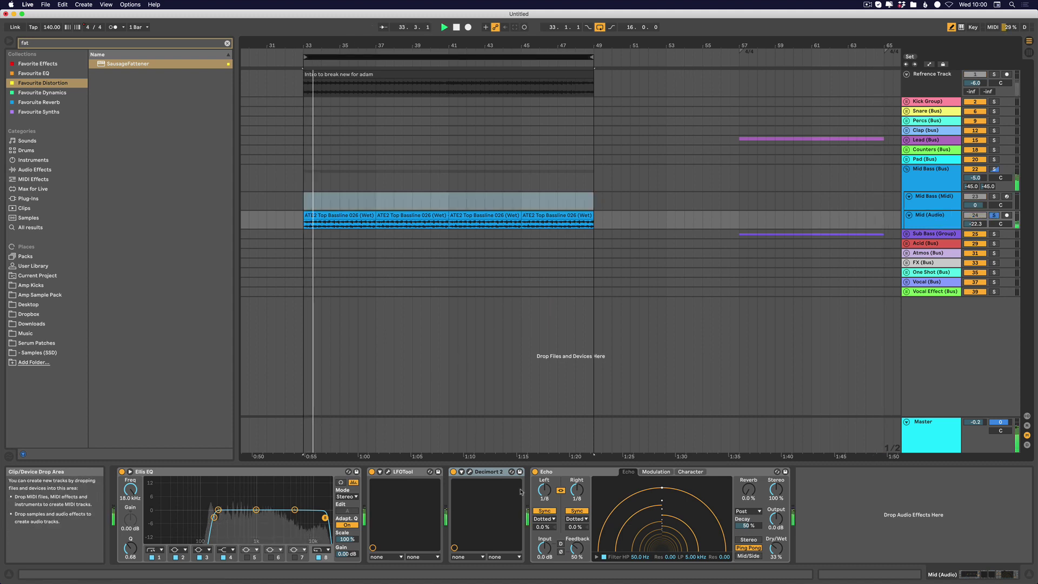
Step: Open the Decimort 2 window on Mid (Audio) and compare the bassline with the effect bypassed and active
click(470, 472)
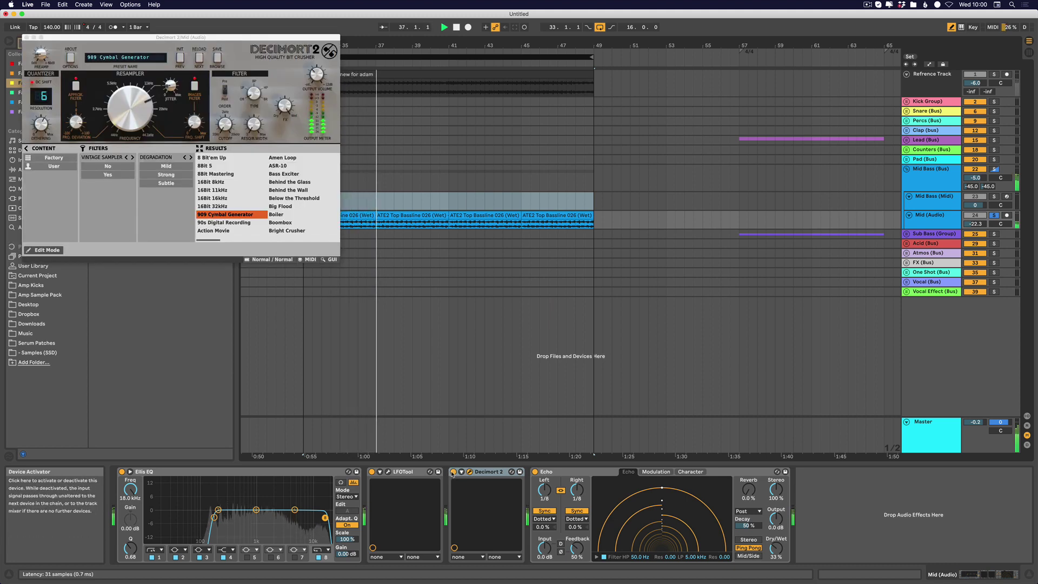
click(454, 472)
click(453, 472)
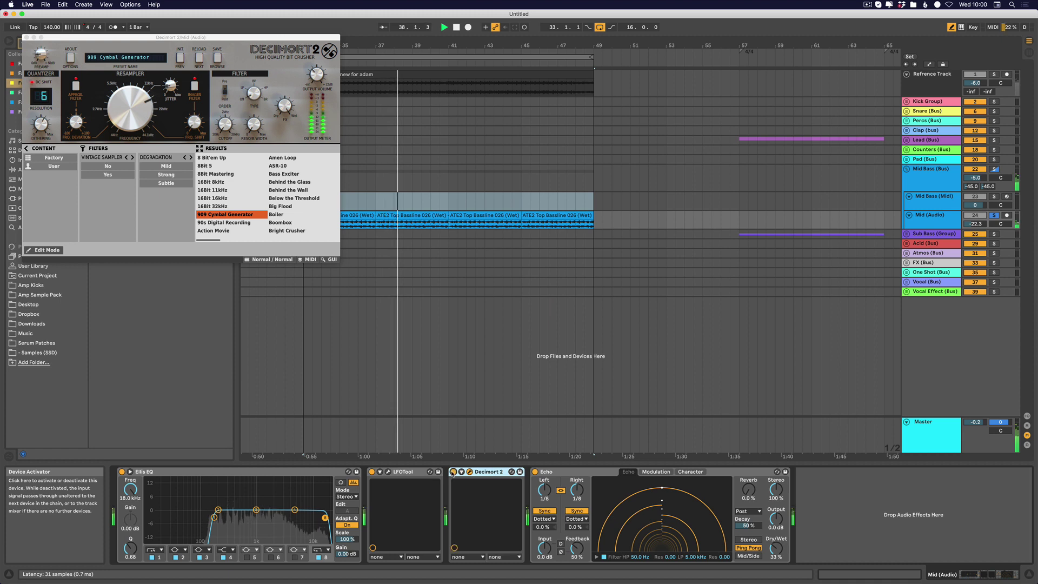
click(453, 472)
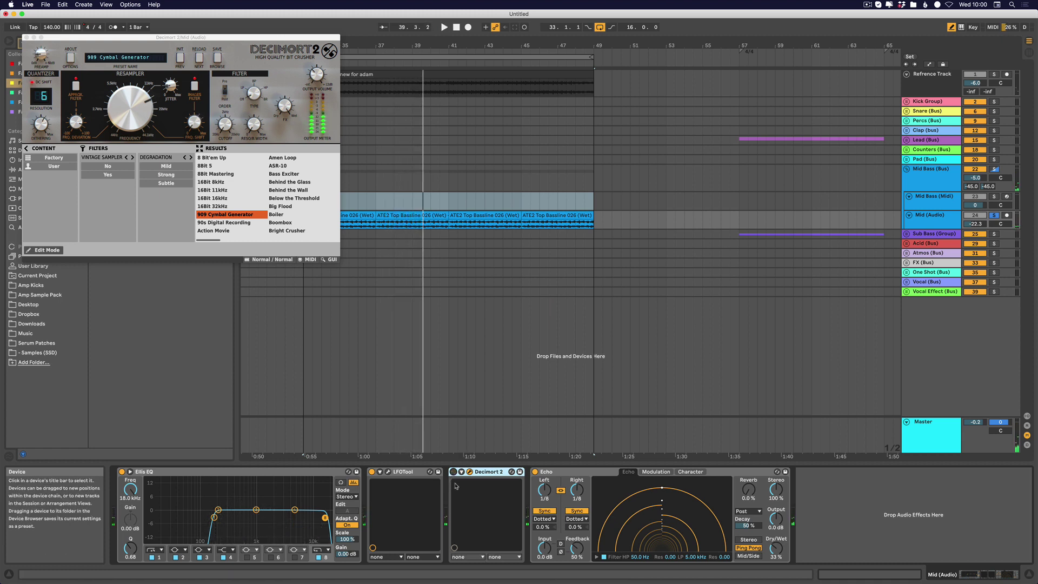
key(space)
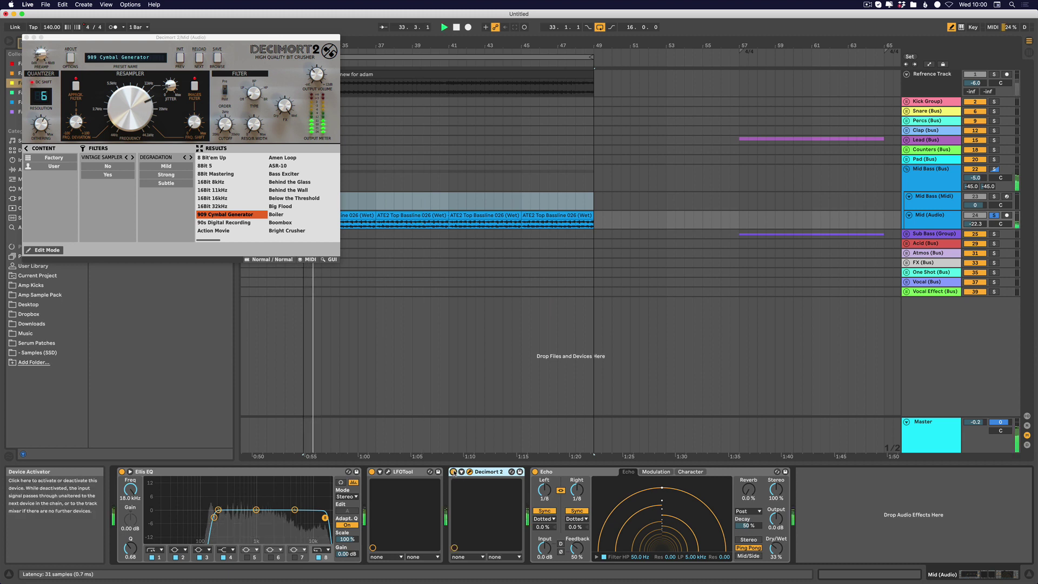
Step: Adjust the Resampler Frequency in Decimort 2 while the loop plays
click(151, 104)
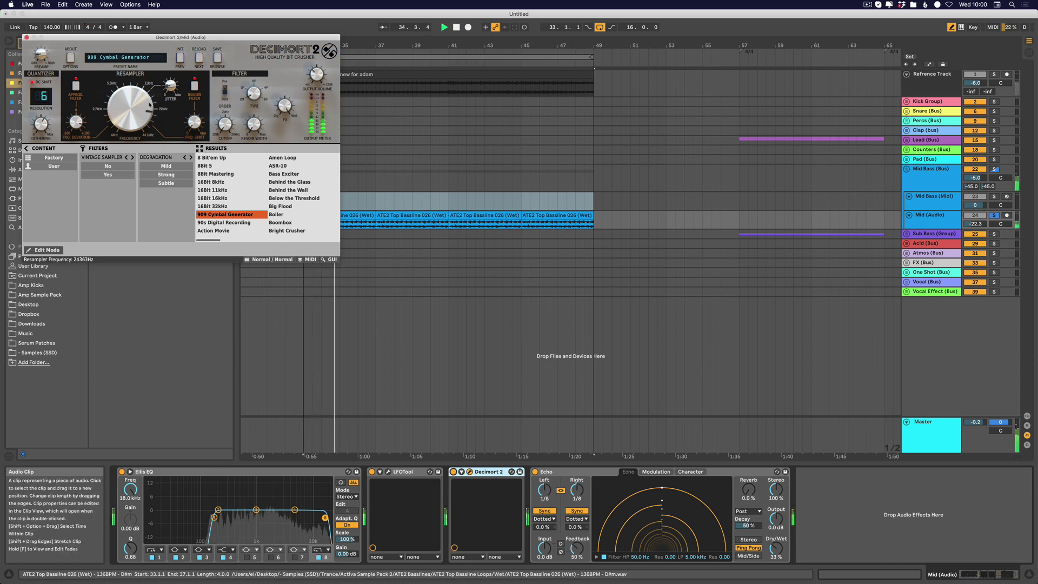
drag(150, 104, 151, 97)
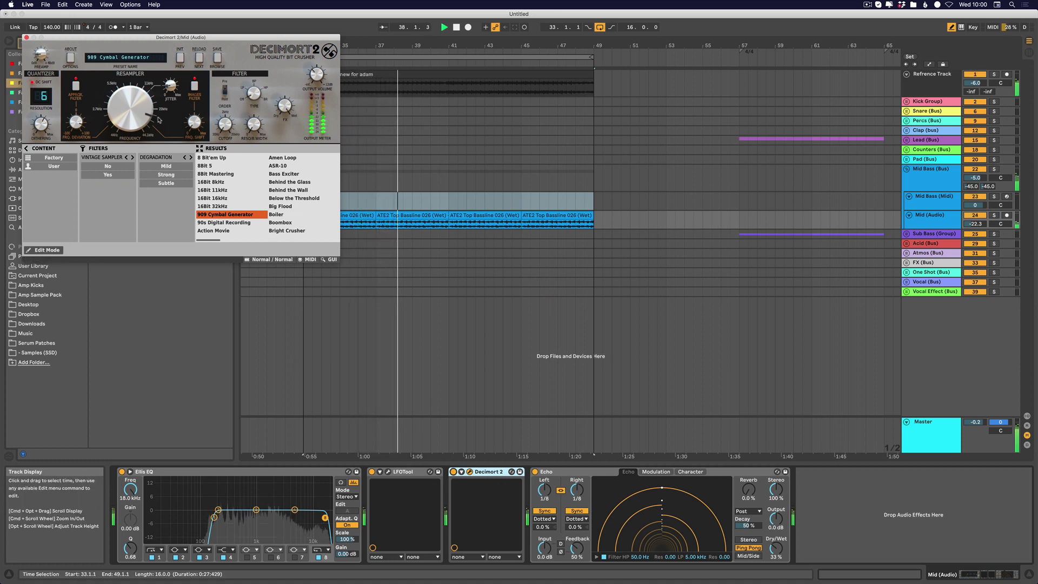
Step: Lower the LFOTool curve's midpoint on Mid (Audio), then set the track volume to -20.8 dB and stop playback
click(388, 471)
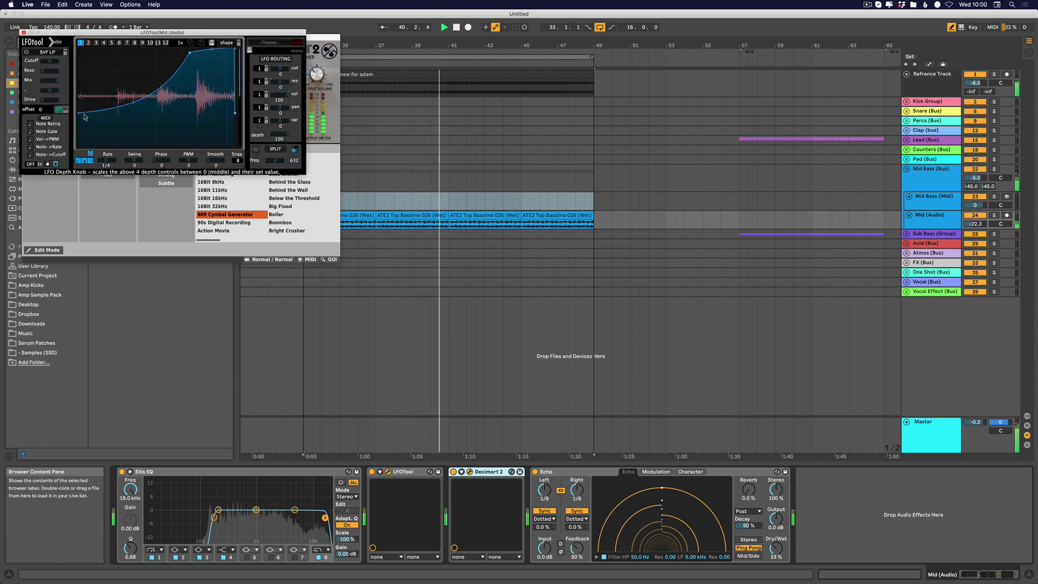
drag(133, 102, 135, 111)
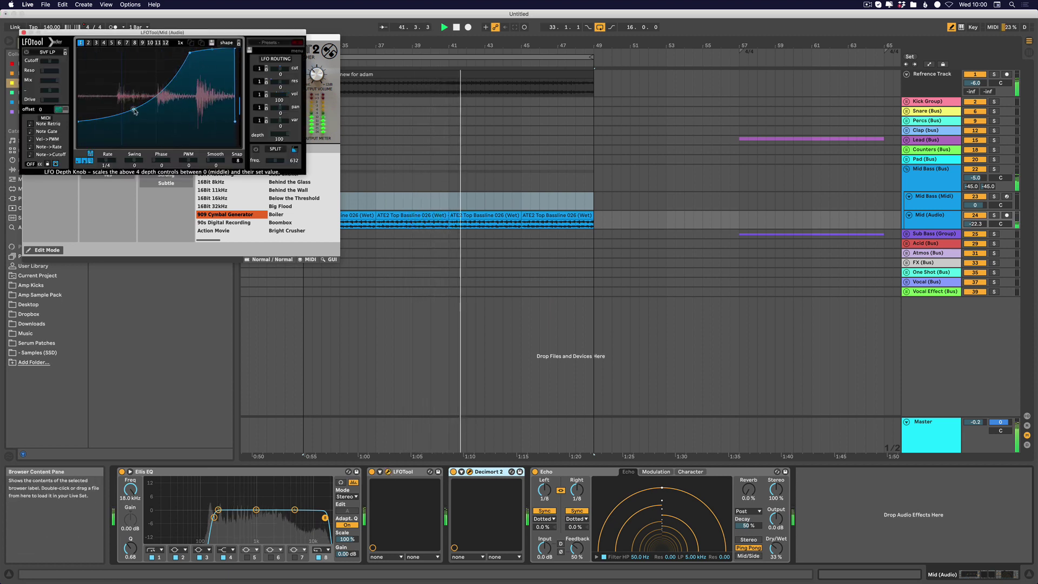
drag(975, 224, 974, 218)
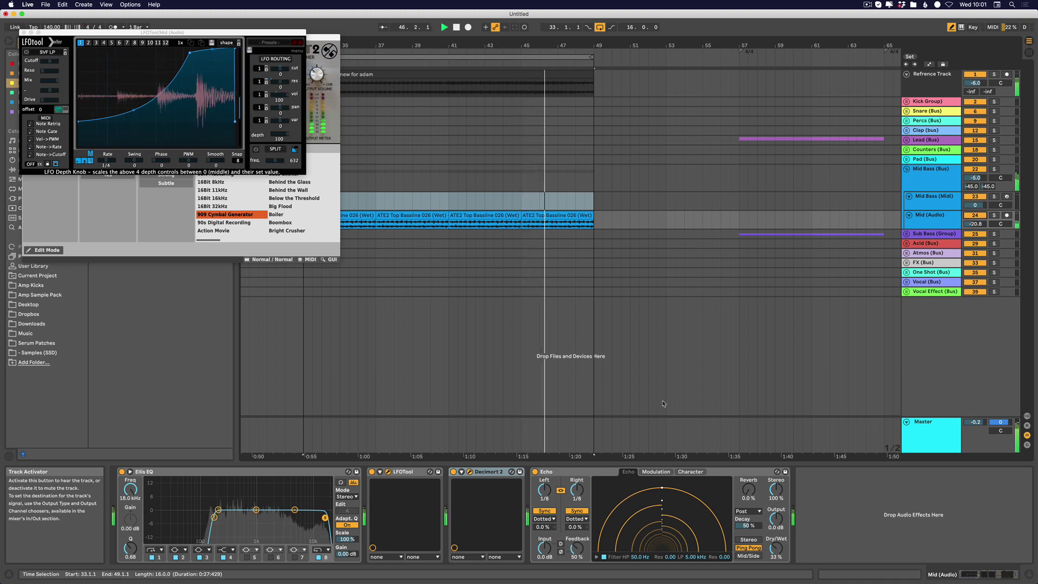
key(space)
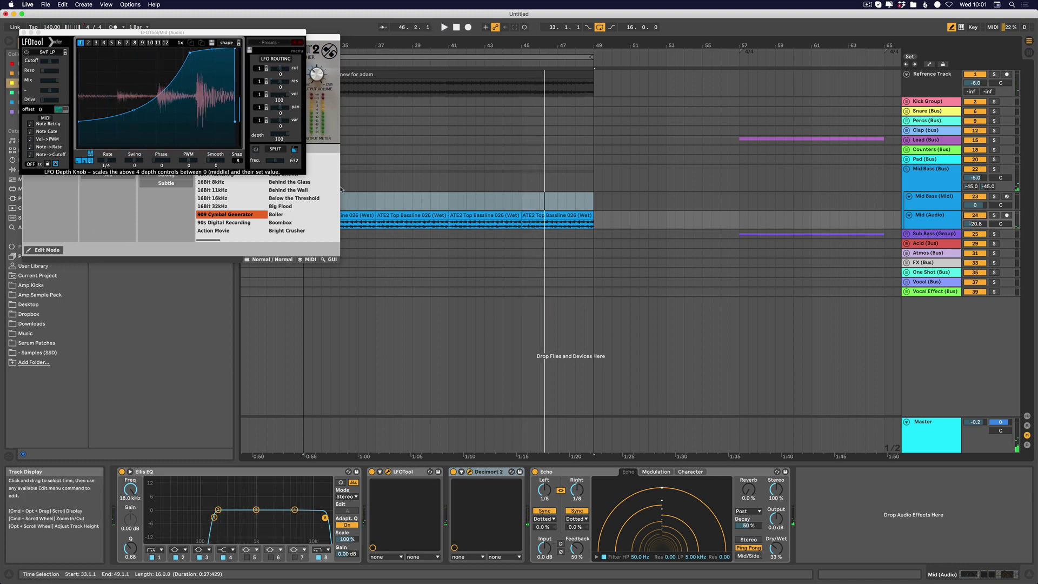
Step: Hide the plug-in windows and examine the effect chains of Mid Bass (Bus), Mid Bass (Midi) and Mid (Audio), including the enlarged EQ curve
key(super+alt+p)
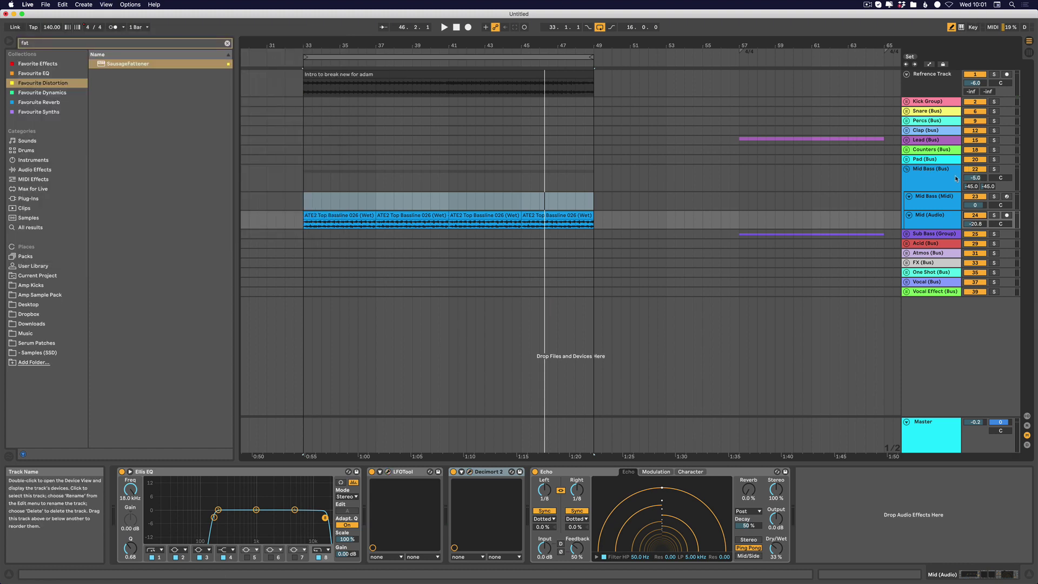
click(568, 179)
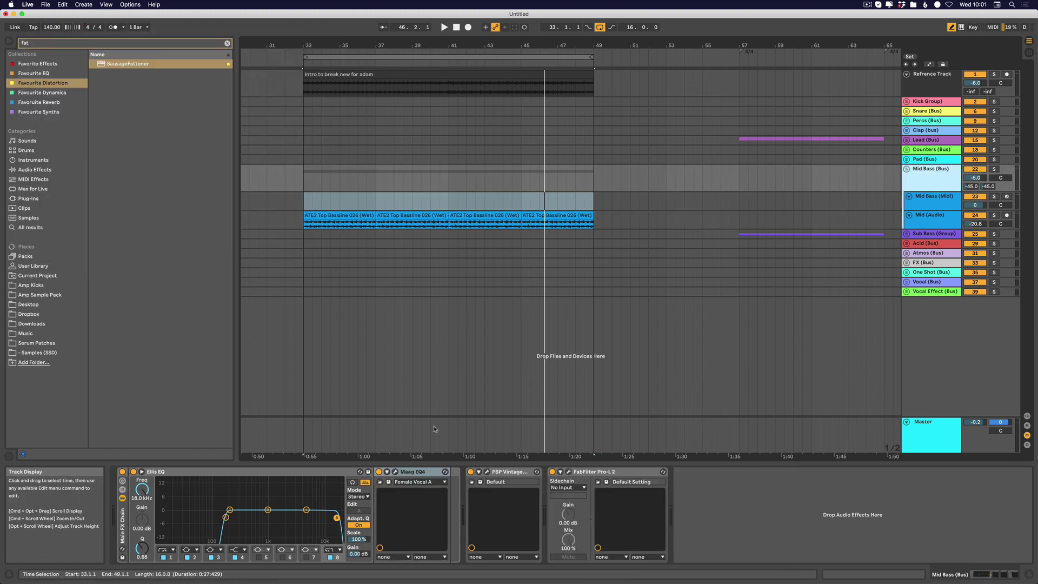
click(931, 200)
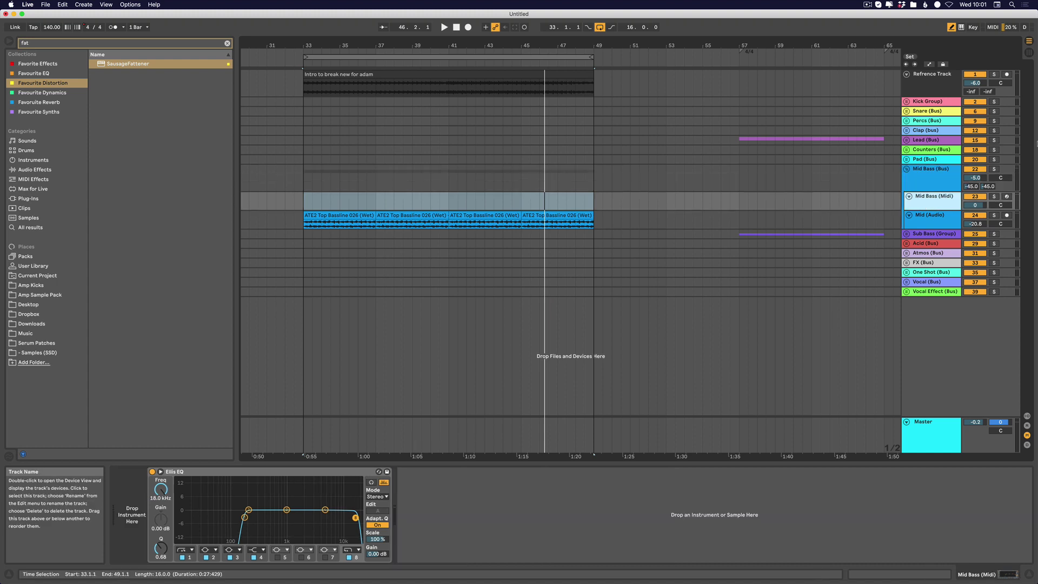
click(939, 215)
click(933, 176)
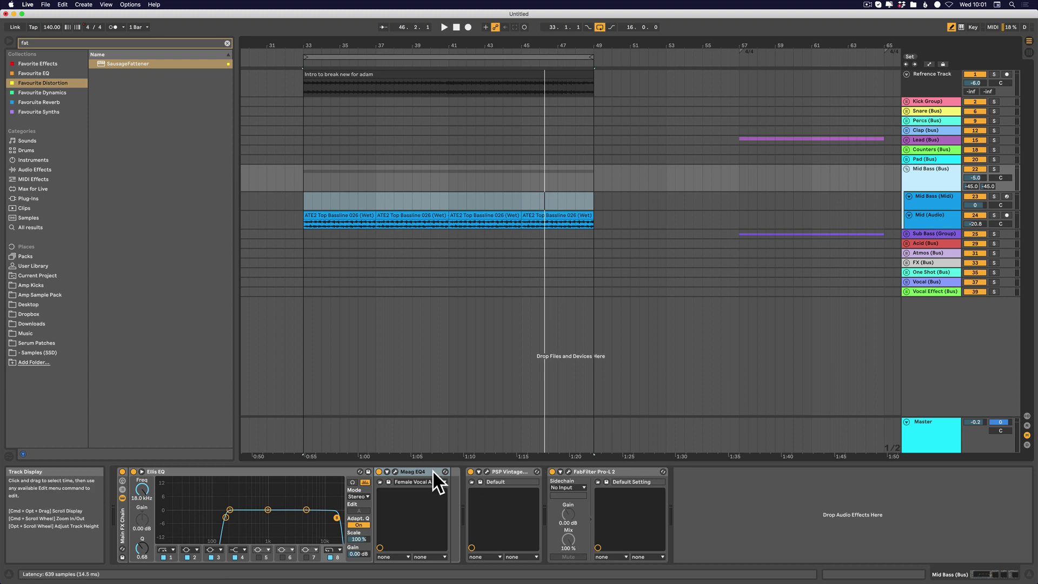
click(932, 222)
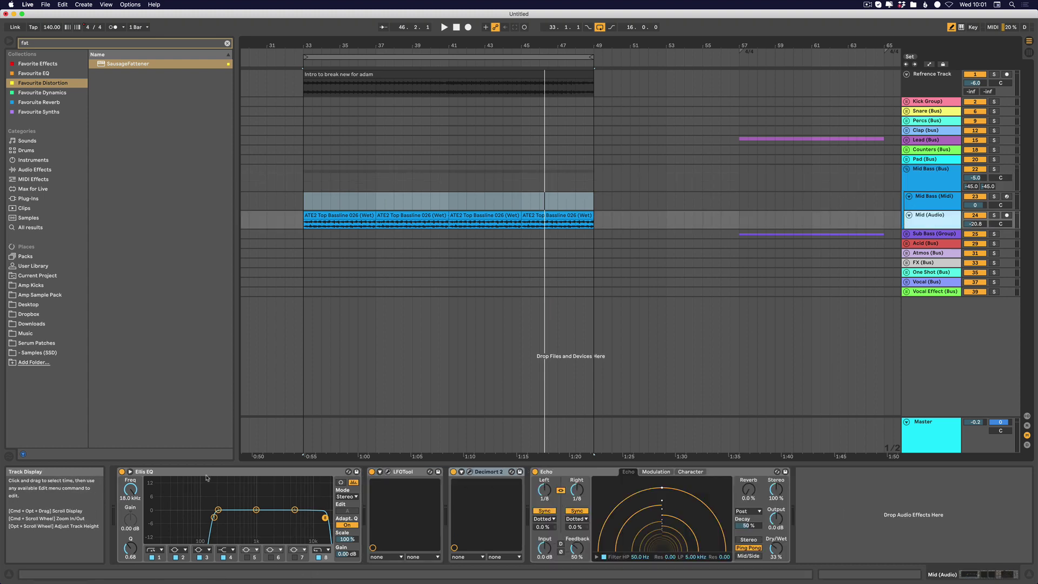
click(130, 472)
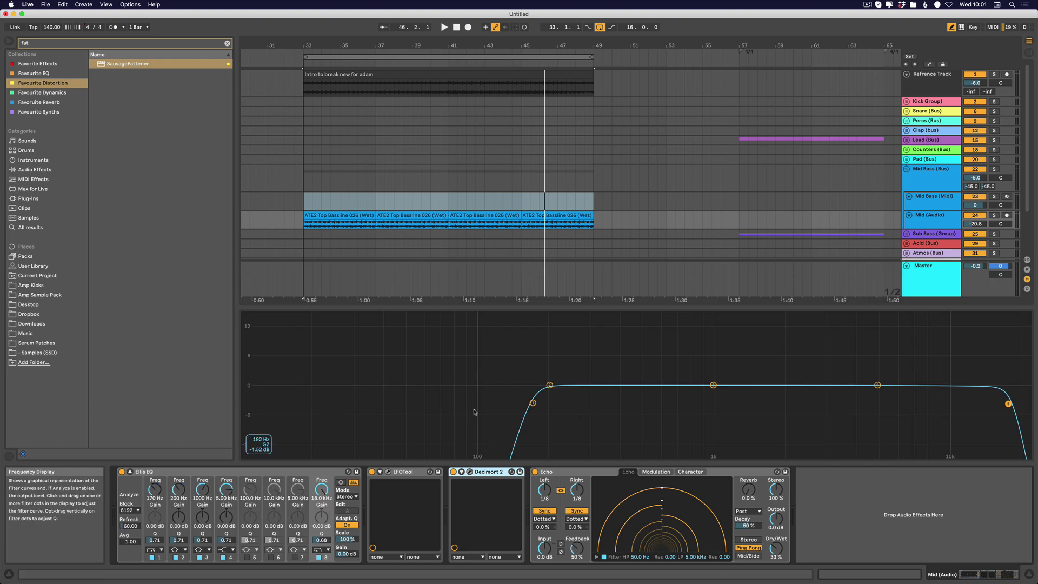
click(130, 472)
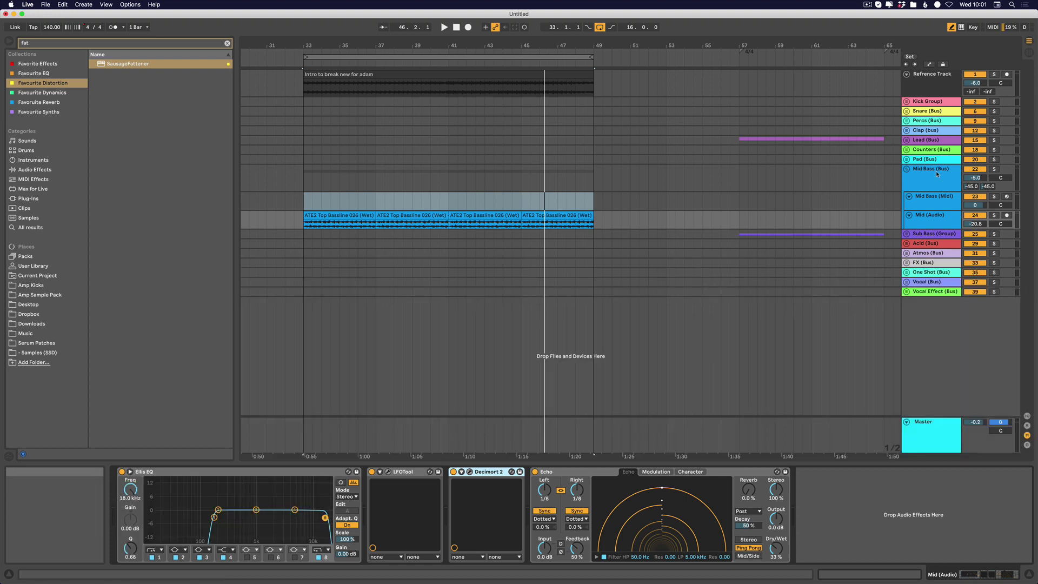
Step: Solo Mid Bass (Bus), play the loop from bar 33, and show its Maag EQ4 and PSP VintageWarmer2 windows
click(928, 178)
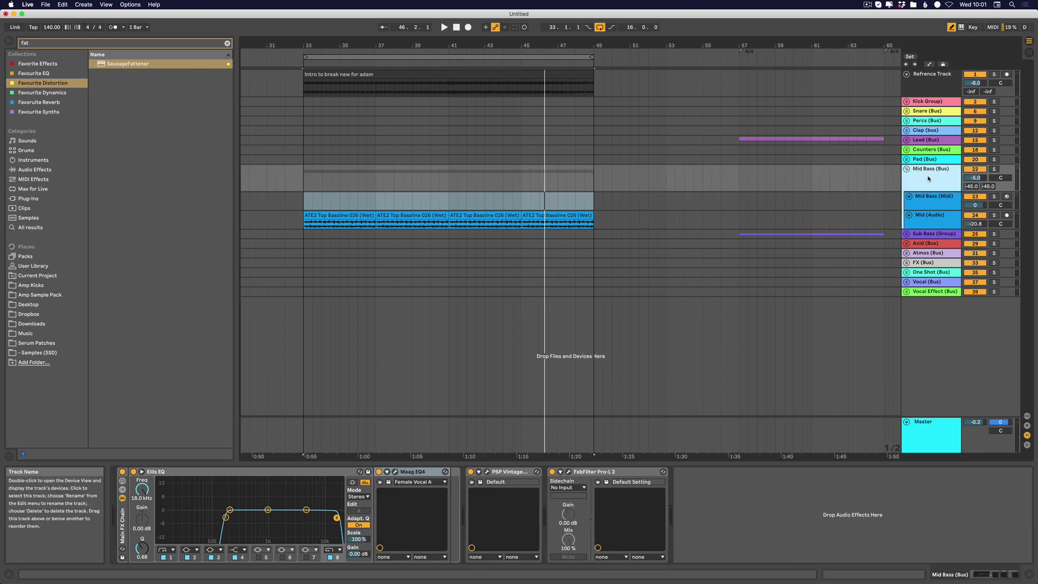
click(994, 169)
key(space)
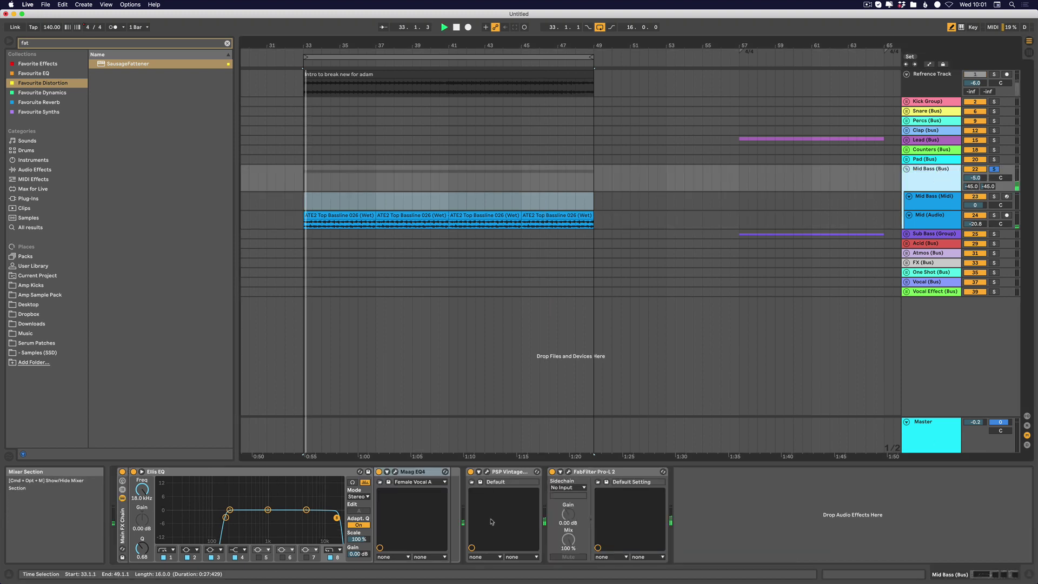
click(394, 472)
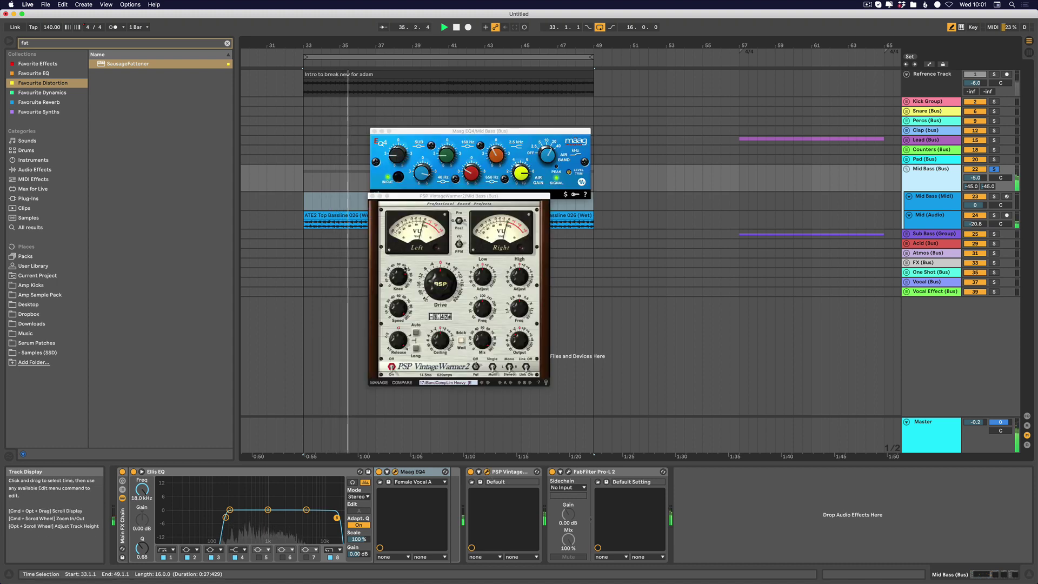
Step: Compare the soloed bus with Maag EQ4 and PSP VintageWarmer2 each bypassed and active in turn
click(378, 472)
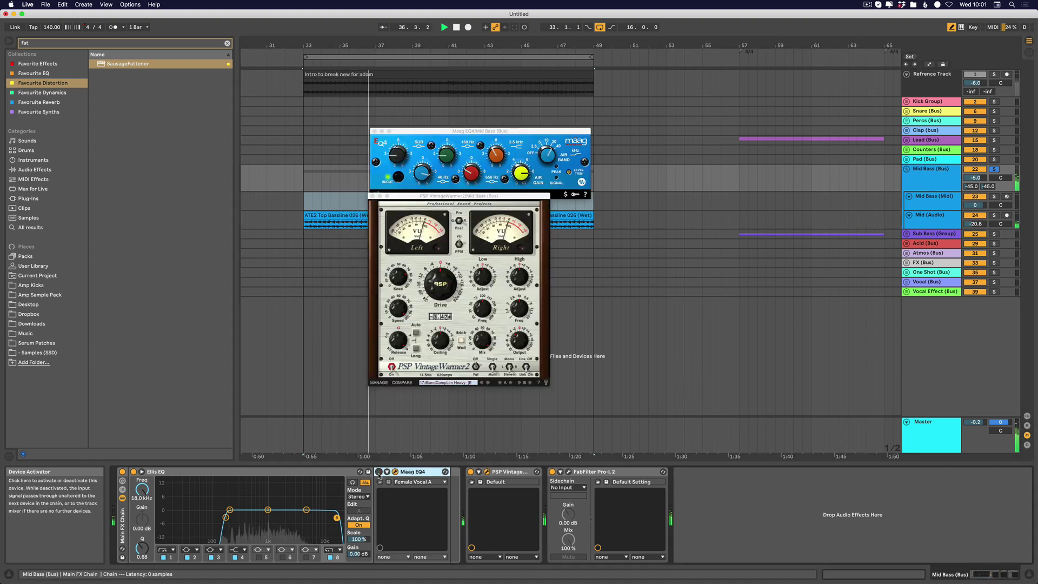
click(379, 472)
click(470, 473)
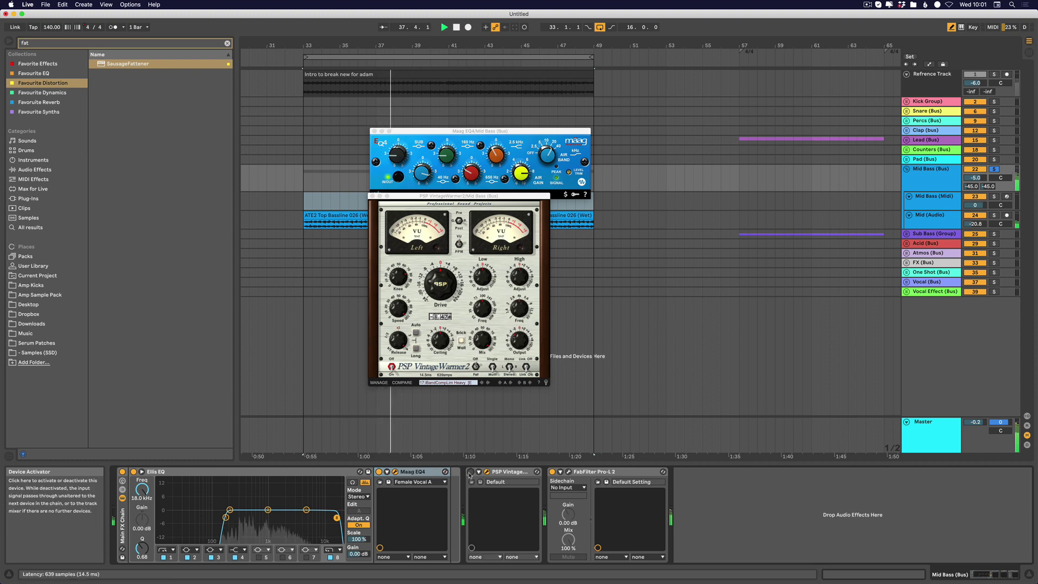
click(470, 472)
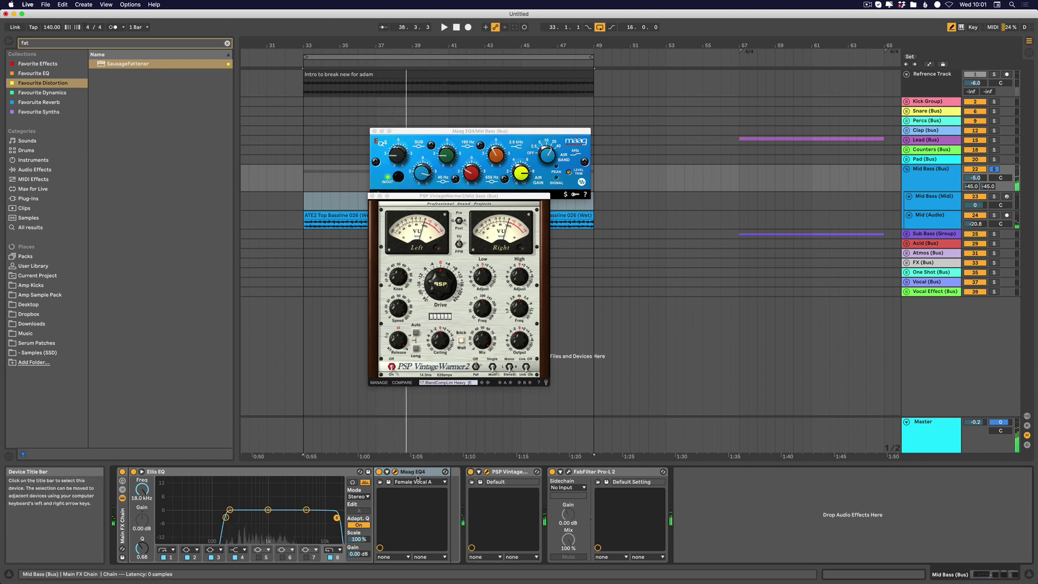
Step: Bypass PSP VintageWarmer2 and Maag EQ4 on Mid Bass (Bus) and play the loop
click(471, 472)
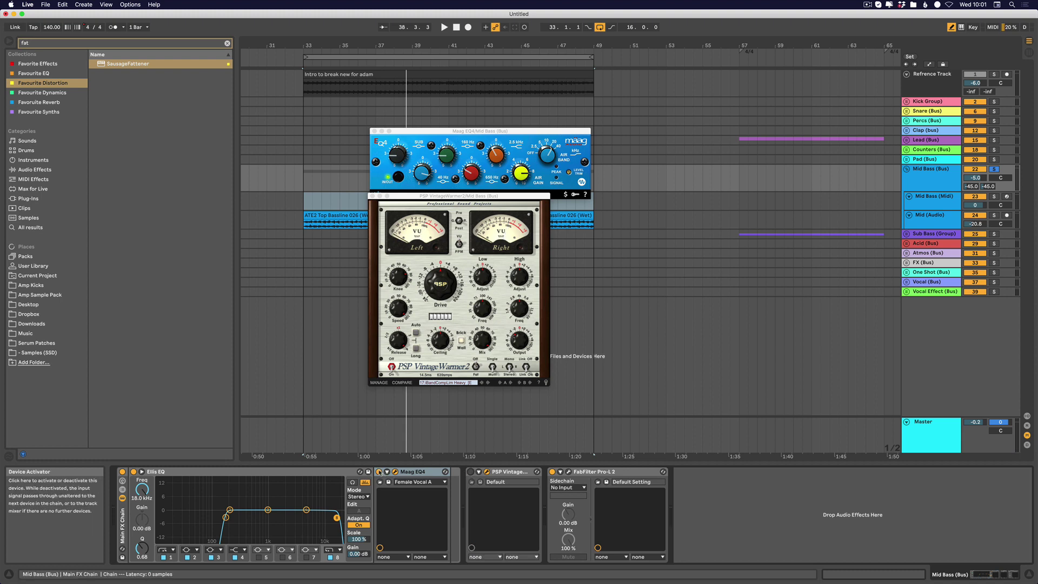
click(379, 473)
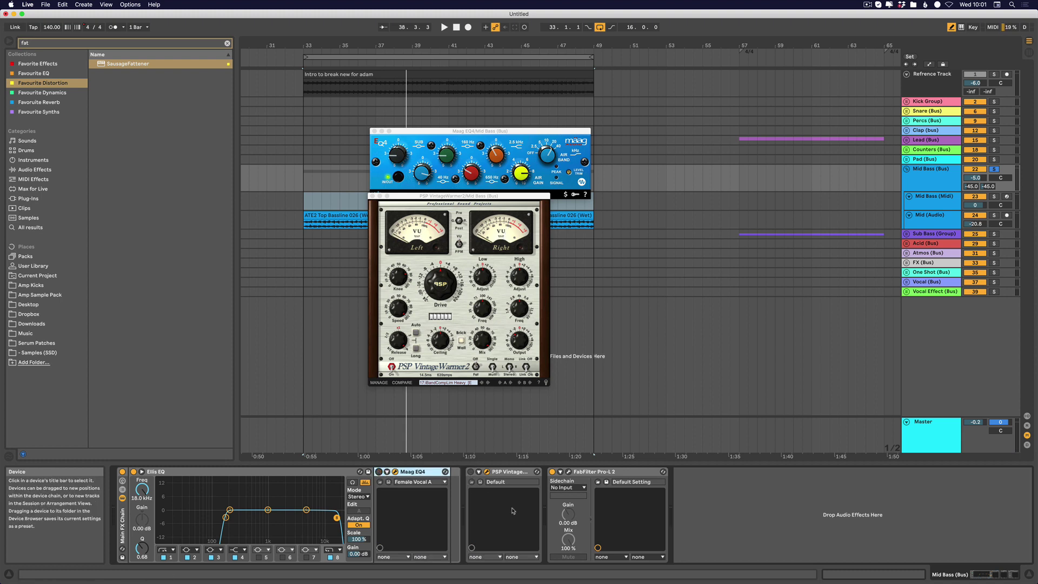
key(space)
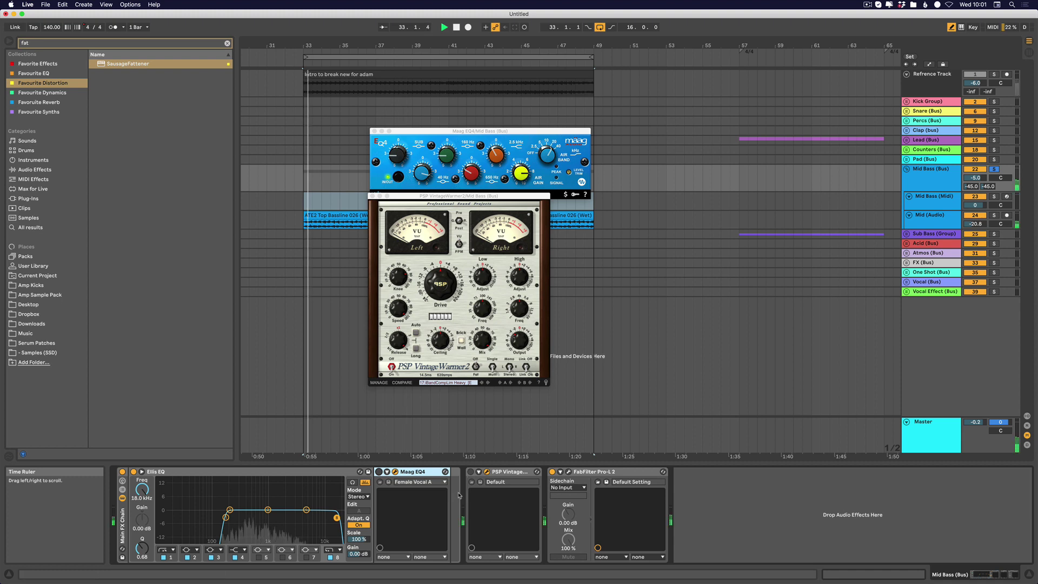
Step: Audition the loop with Maag EQ4 and PSP VintageWarmer2 reactivated one after the other, then bypass both devices
click(379, 472)
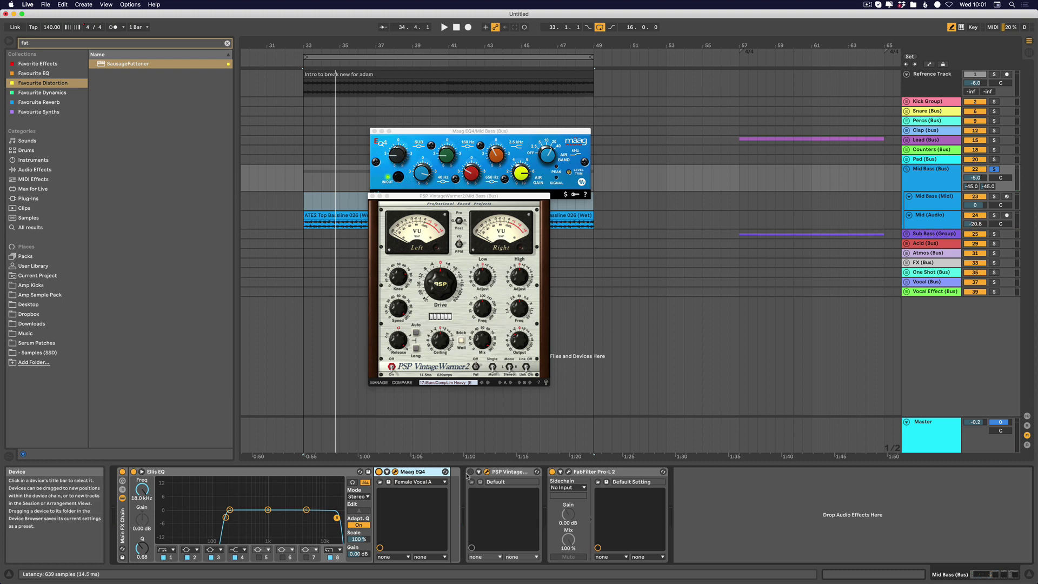
key(space)
click(379, 472)
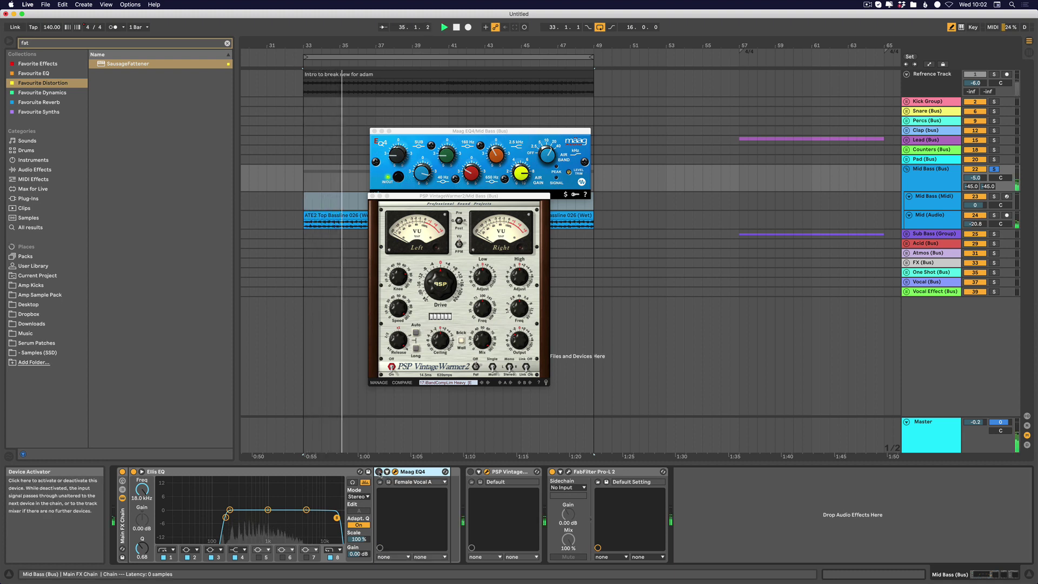
click(379, 472)
click(472, 473)
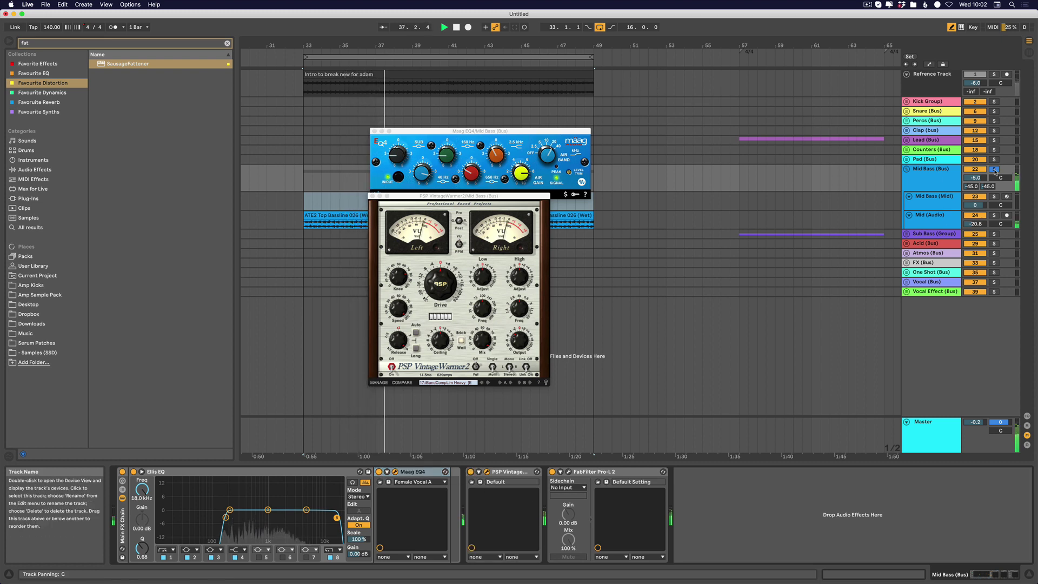
click(379, 472)
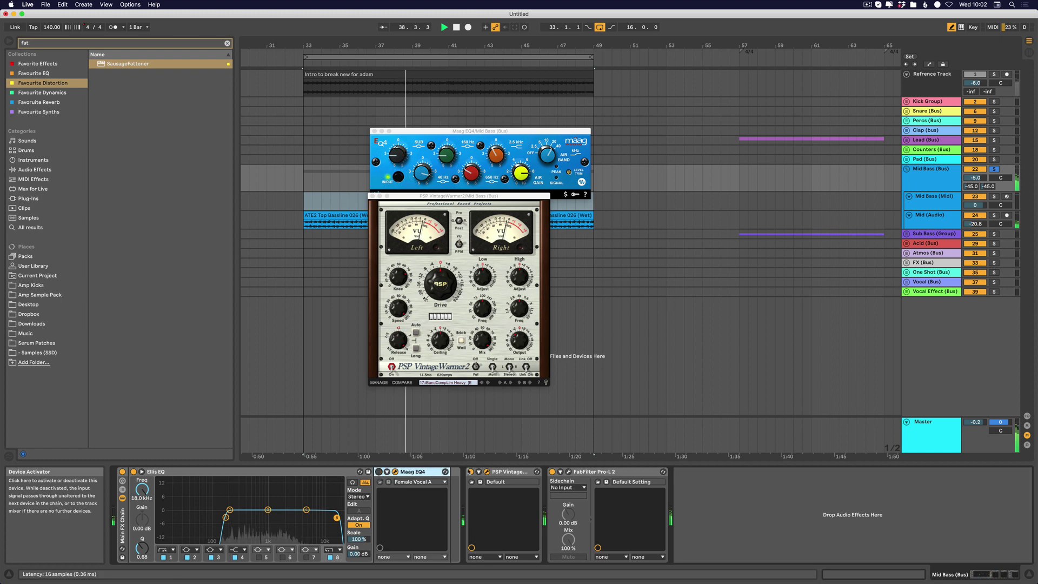
click(471, 472)
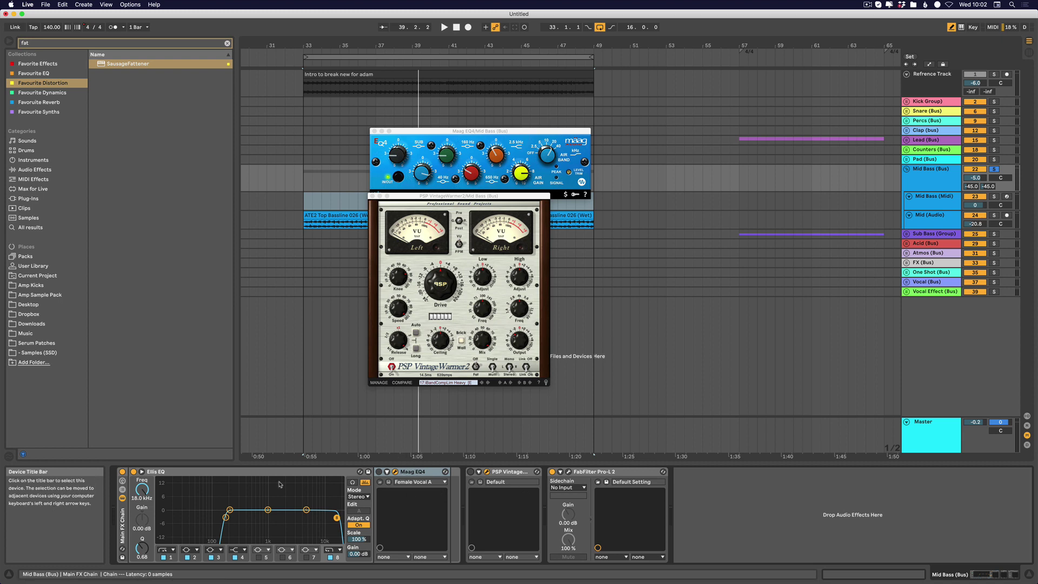
Step: Place the insert marker at bar 39 on Percs (Bus), unsolo Mid Bass (Bus), and play the full mix
drag(388, 128, 402, 123)
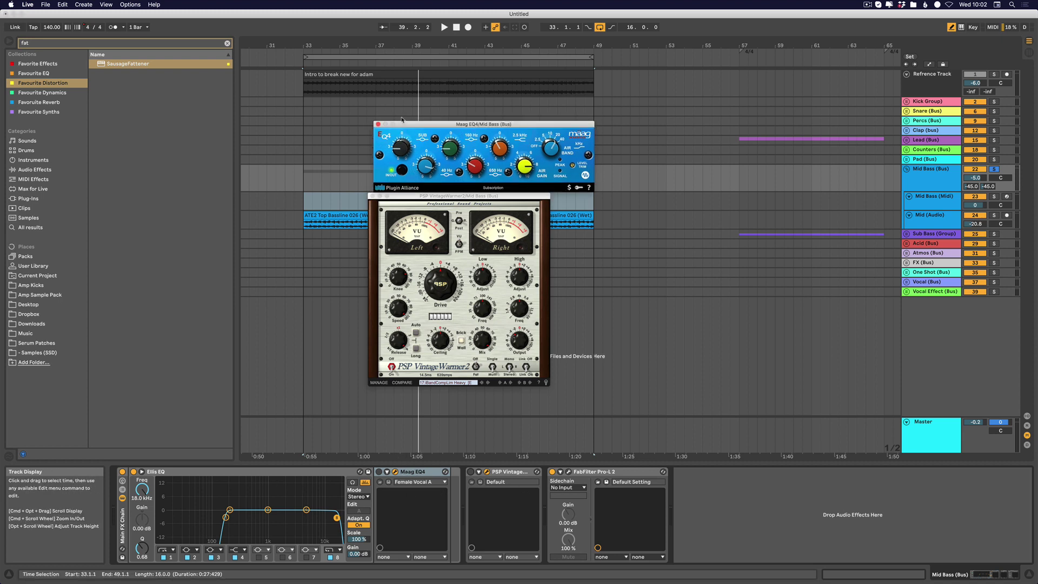
click(411, 120)
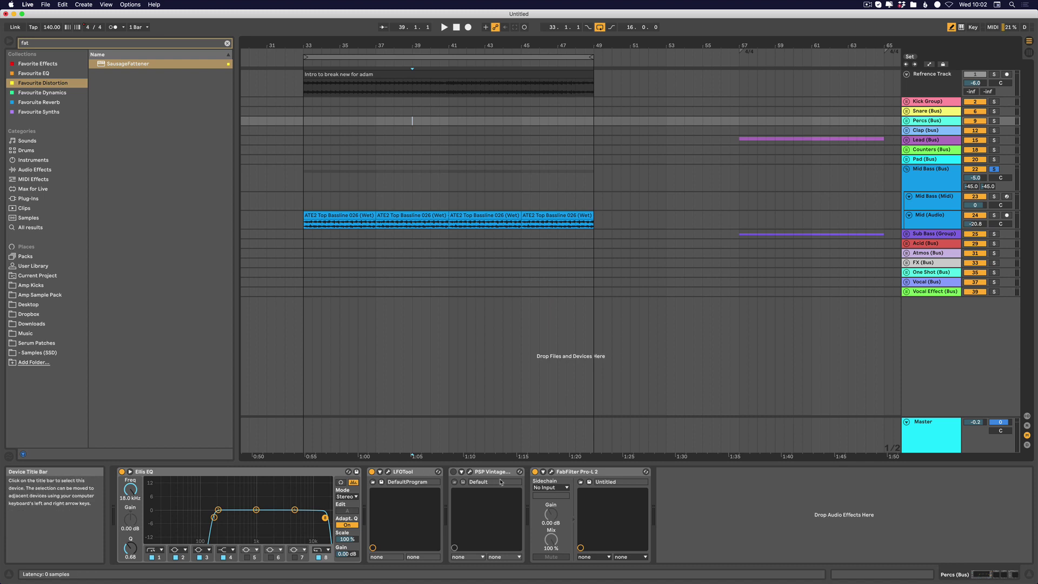
click(992, 169)
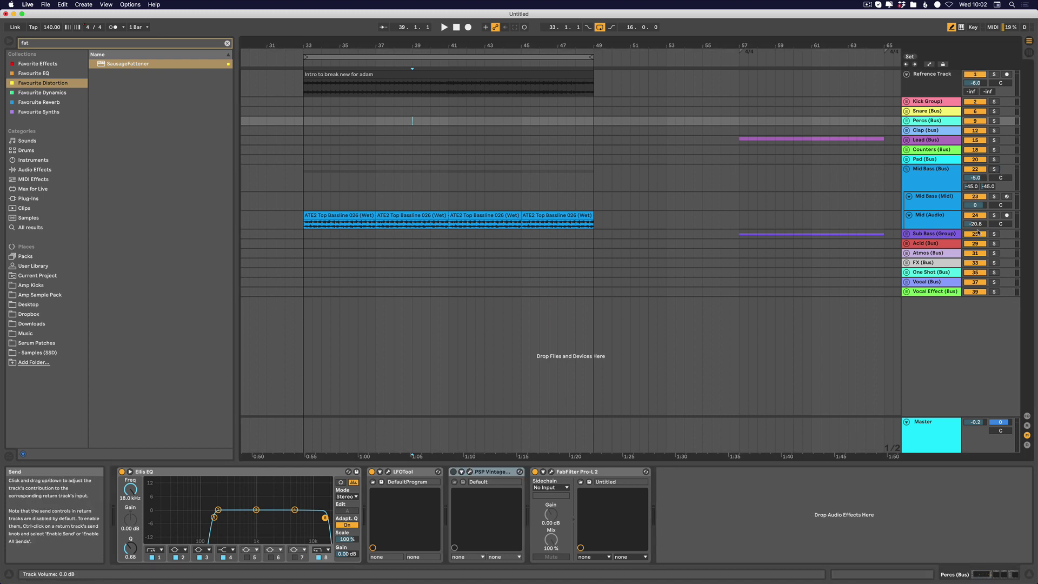
key(space)
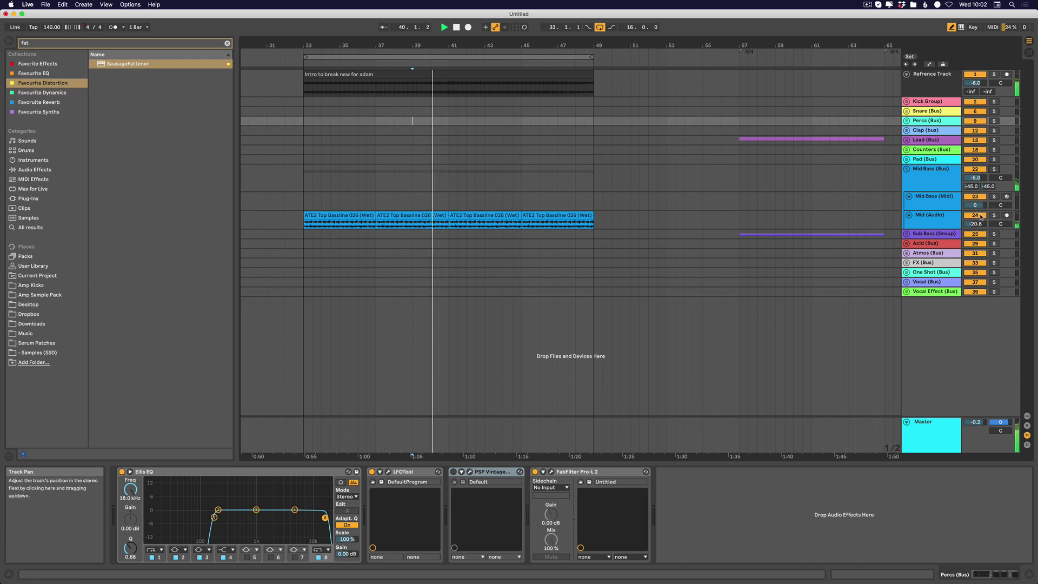
Step: Raise the Mid (Audio) track volume to -10.3 dB while it plays against the Refrence Track
click(929, 78)
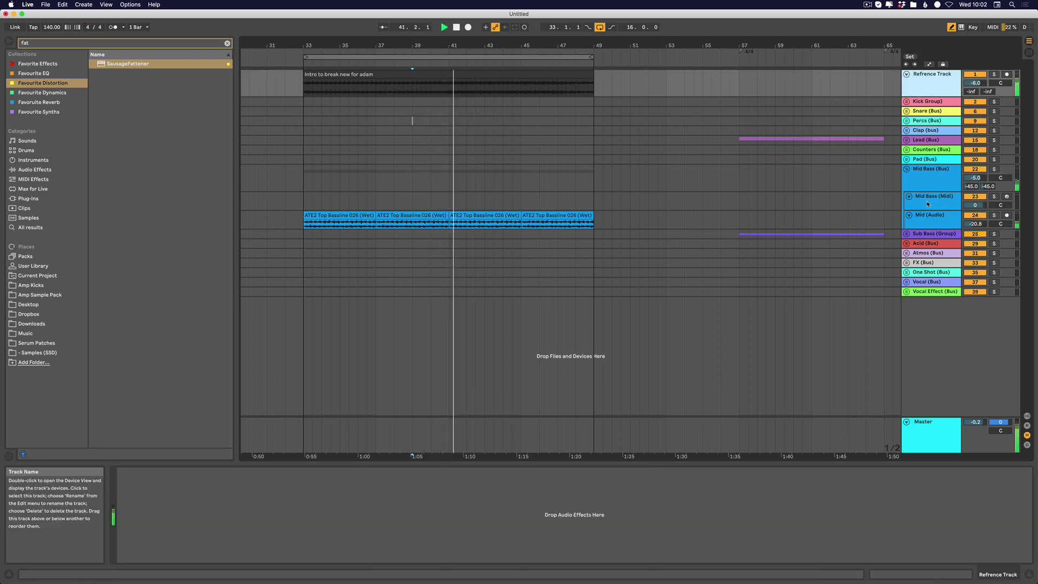
click(935, 221)
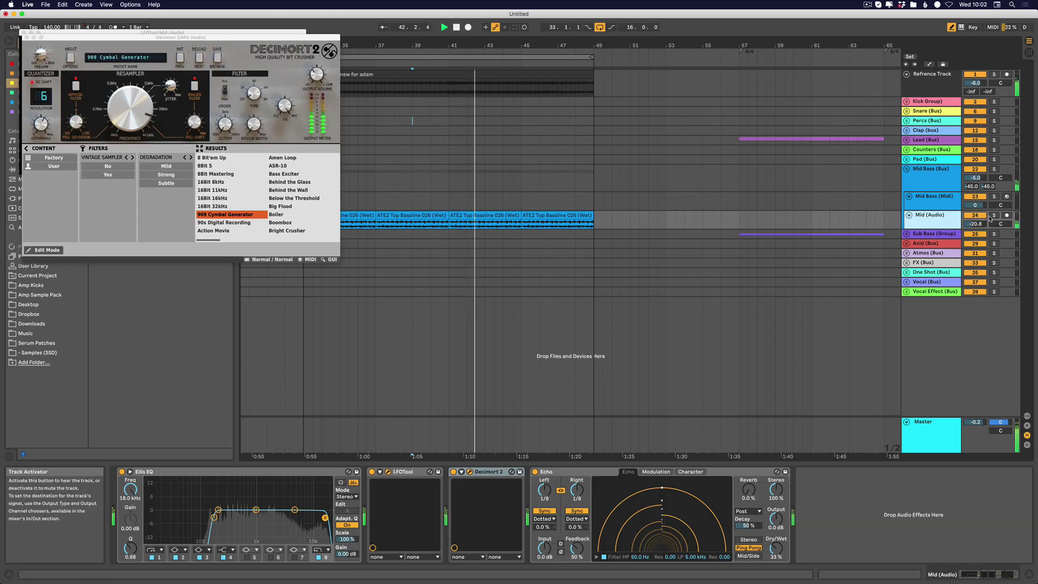
click(992, 216)
click(993, 216)
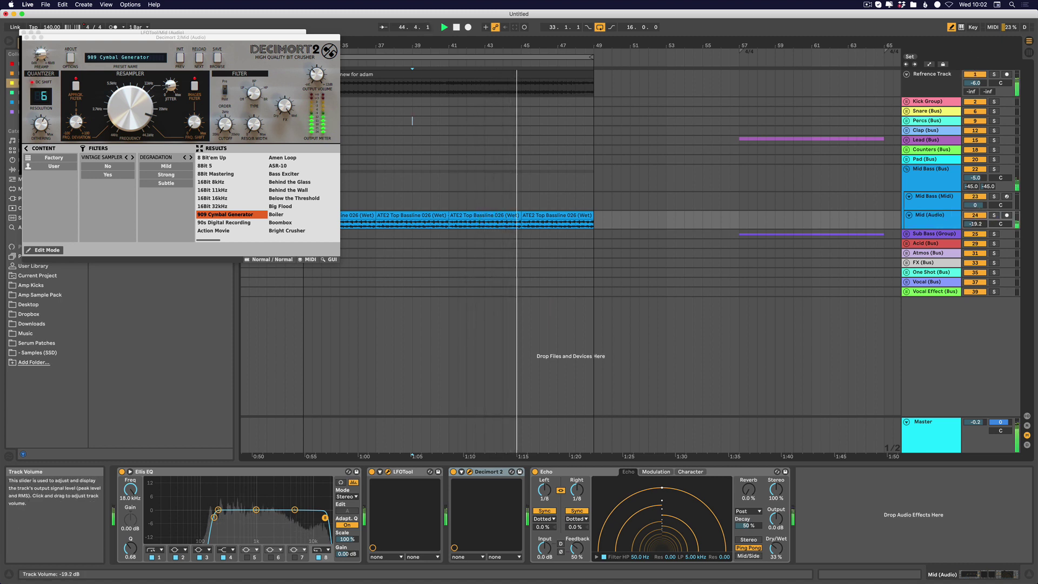
drag(976, 224, 976, 210)
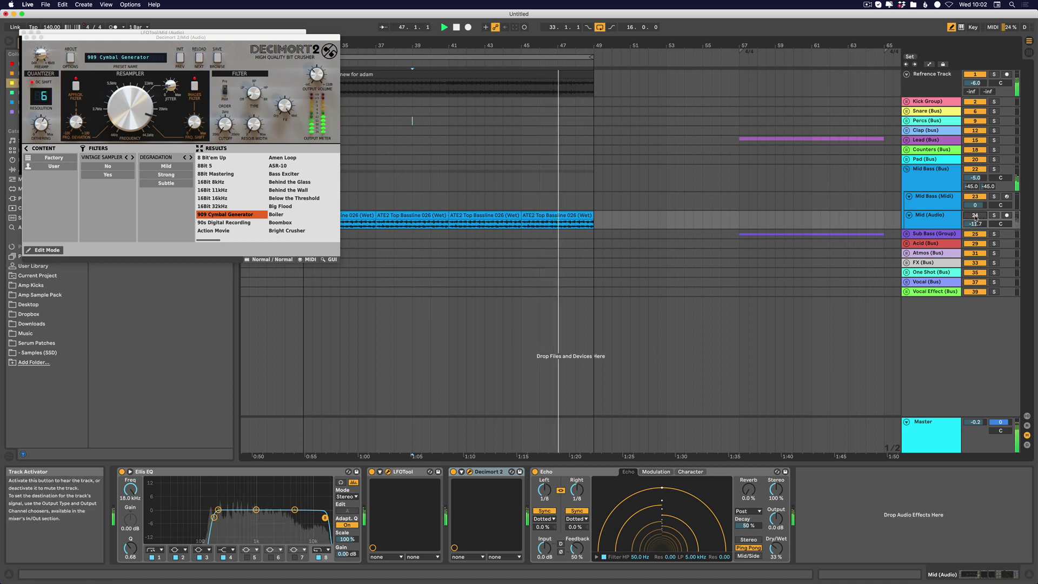
key(Left)
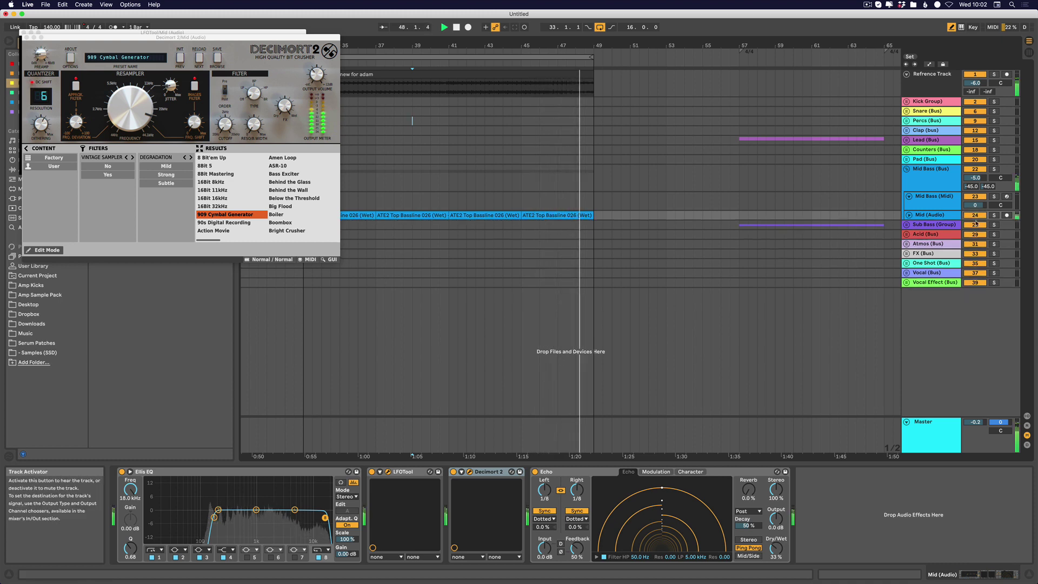
key(Right)
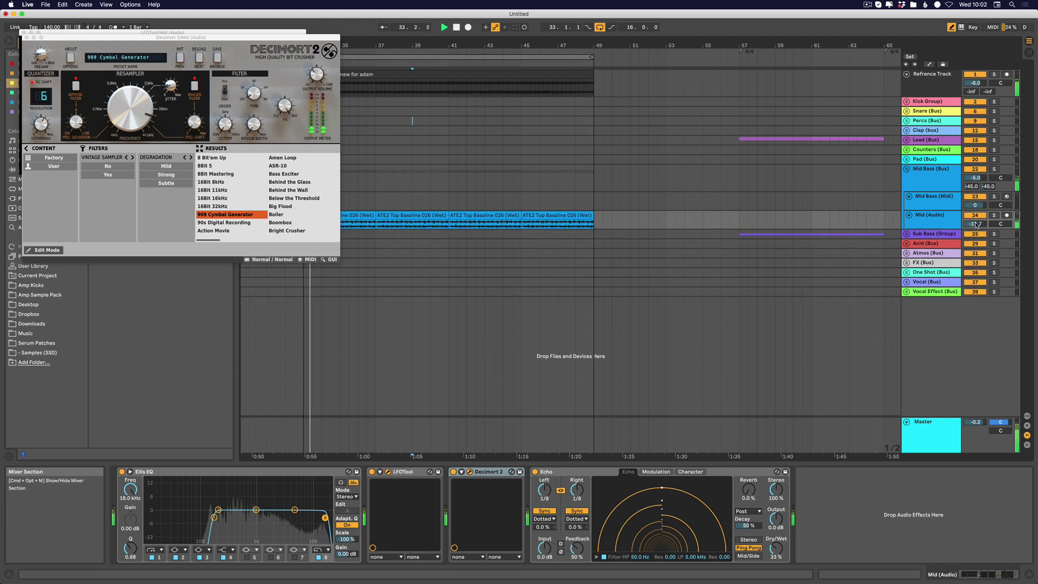
drag(975, 224, 974, 223)
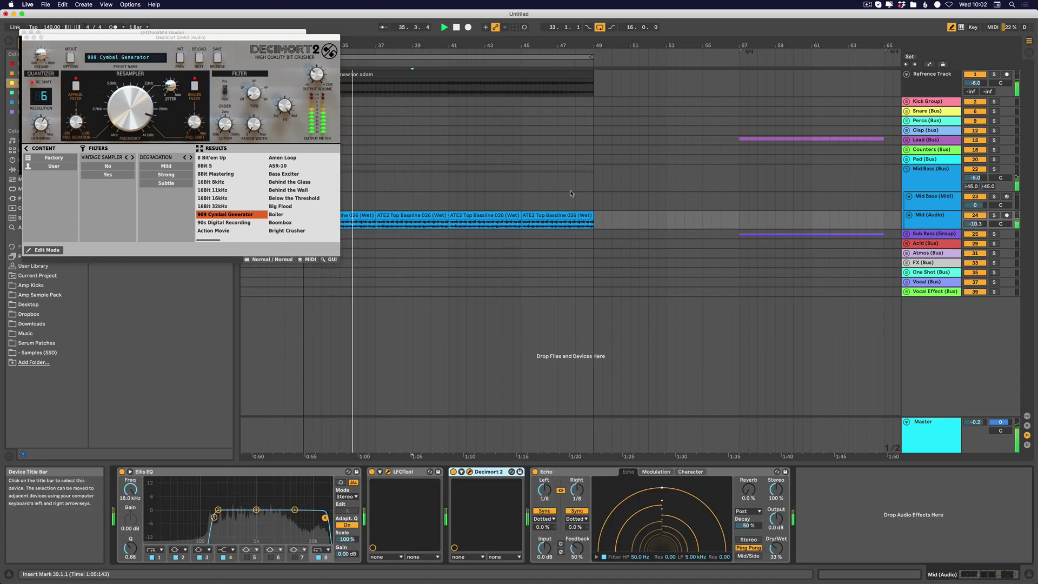
Step: Switch from the device chain to Clip View, hide the plug-in windows, and stop playback
key(shift+Tab)
key(super+alt+p)
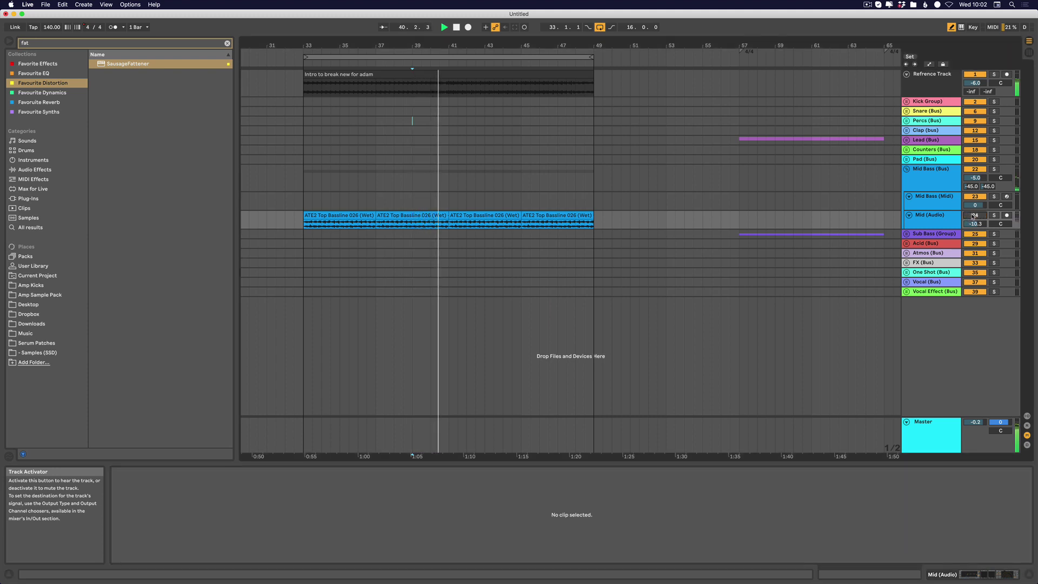
key(space)
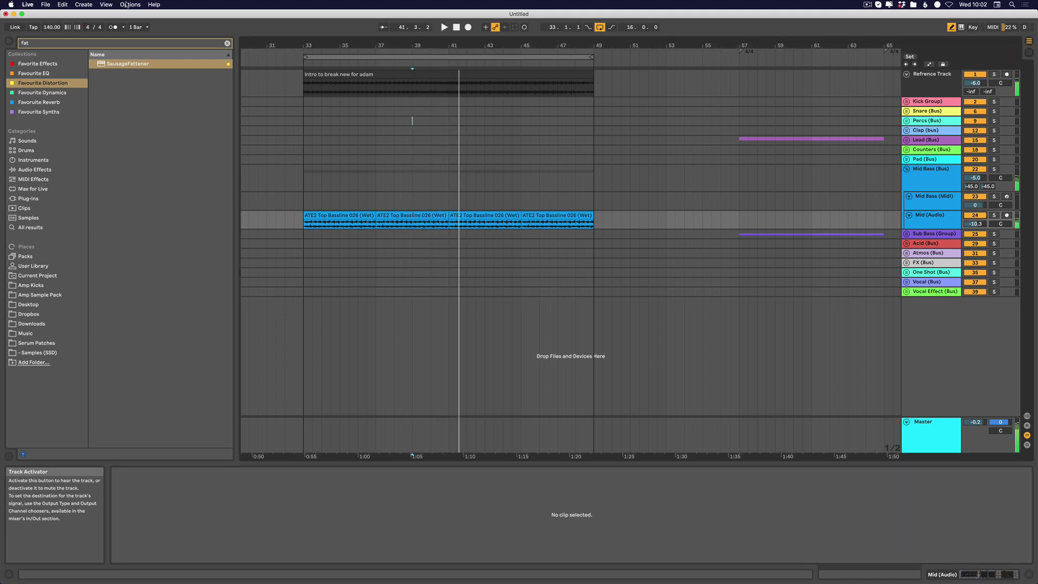